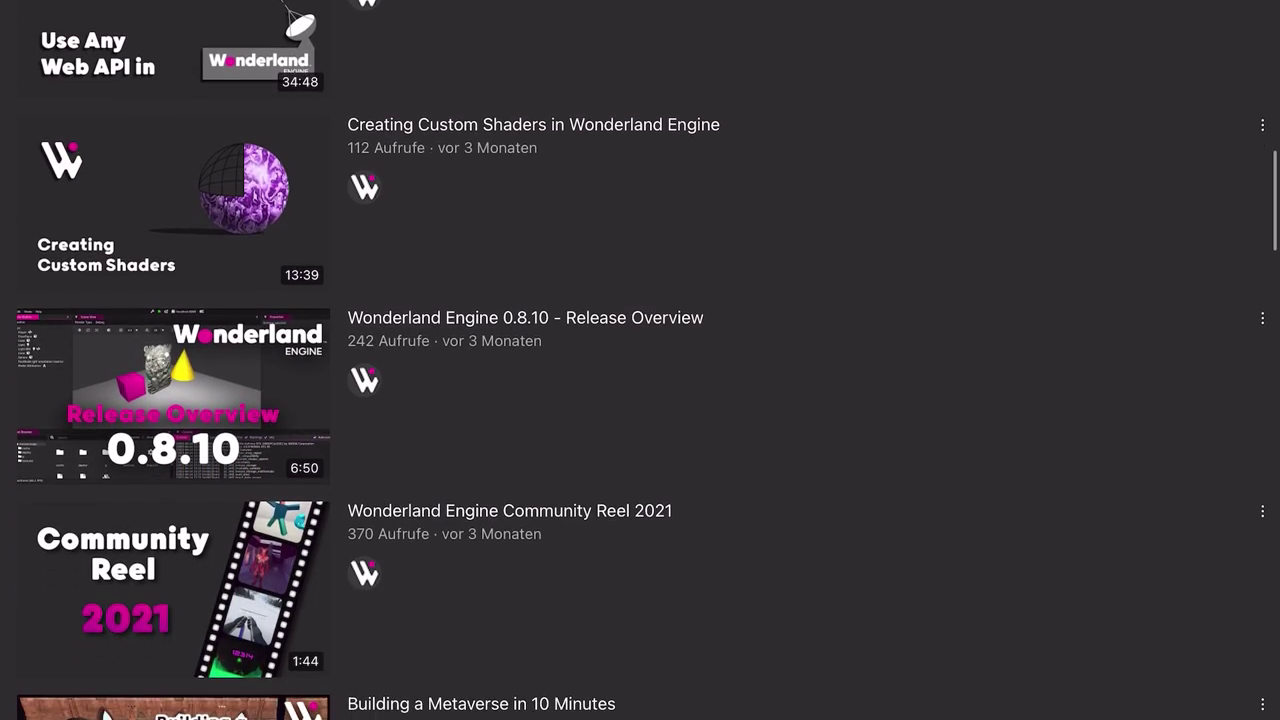
Scroll past Creating Custom Shaders to the 'Build a WebXR Game for Quest' videos
{"action": "scroll", "coordinate": [640, 360], "scroll_direction": "down", "scroll_amount": 10}
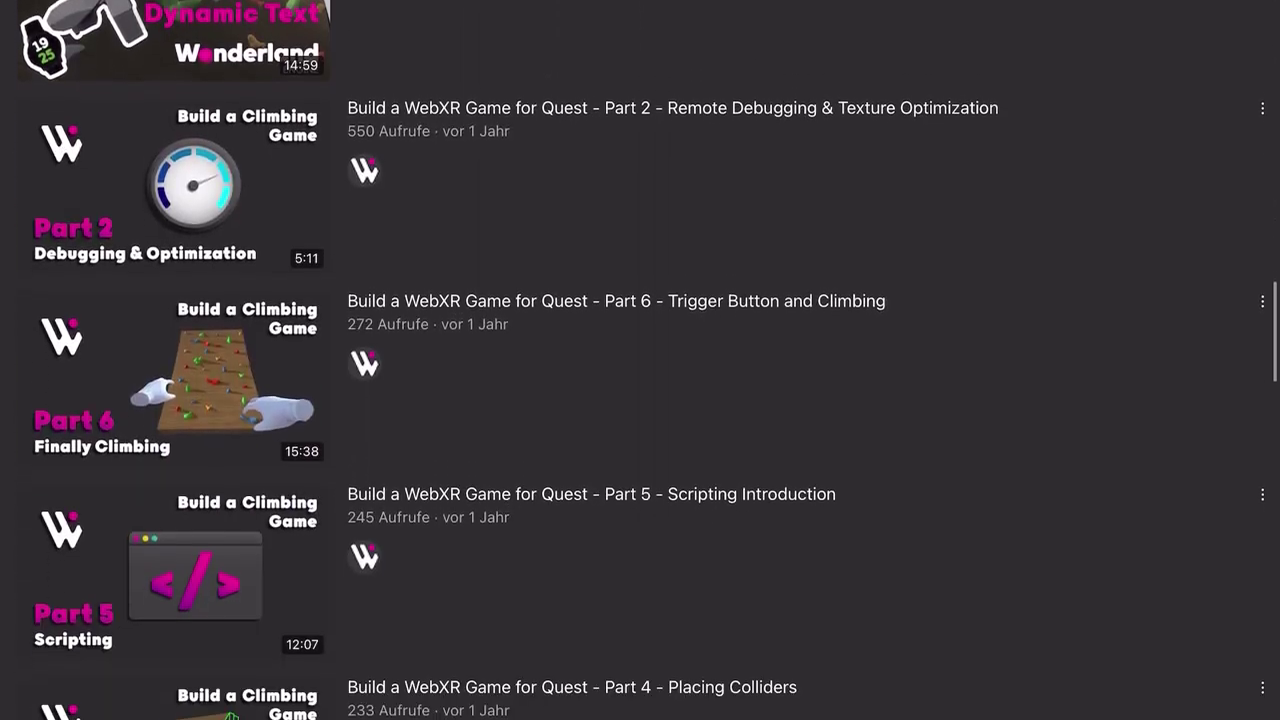
{"action": "scroll", "coordinate": [640, 360], "scroll_direction": "down", "scroll_amount": 5}
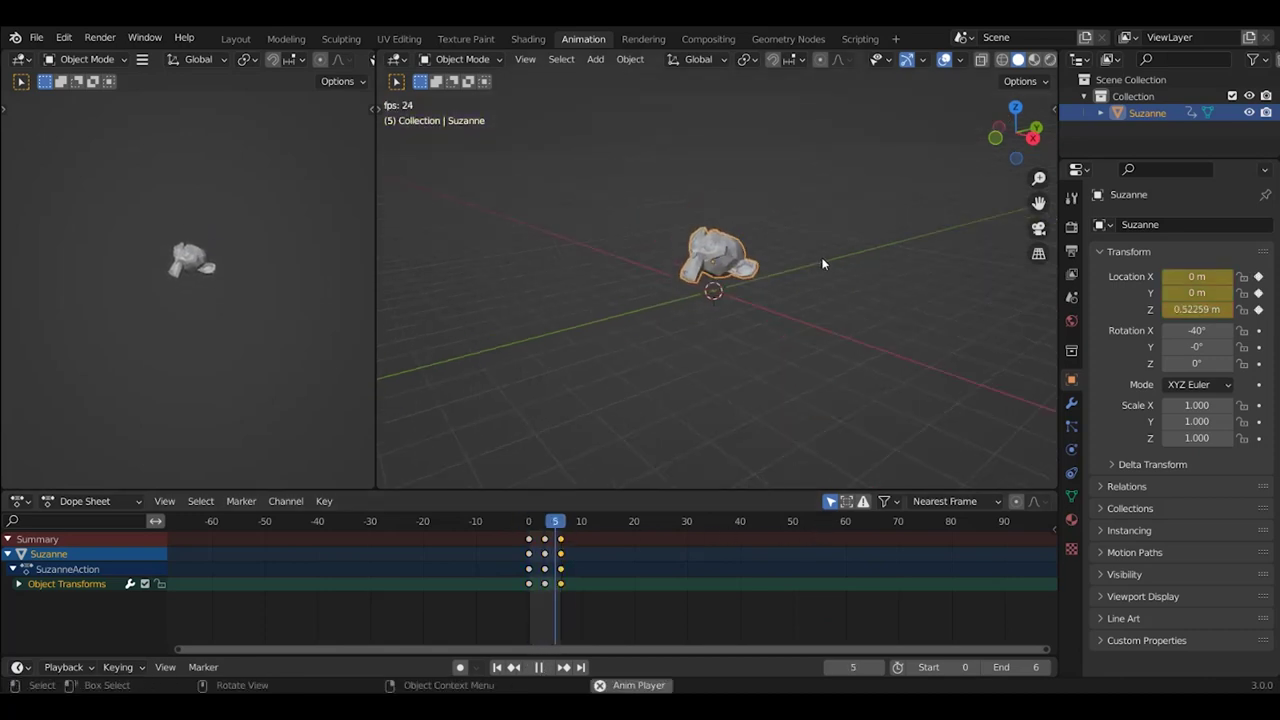
Leave the animation workspace, add a new mesh object and select the Empty
{"action": "left_click", "coordinate": [235, 38]}
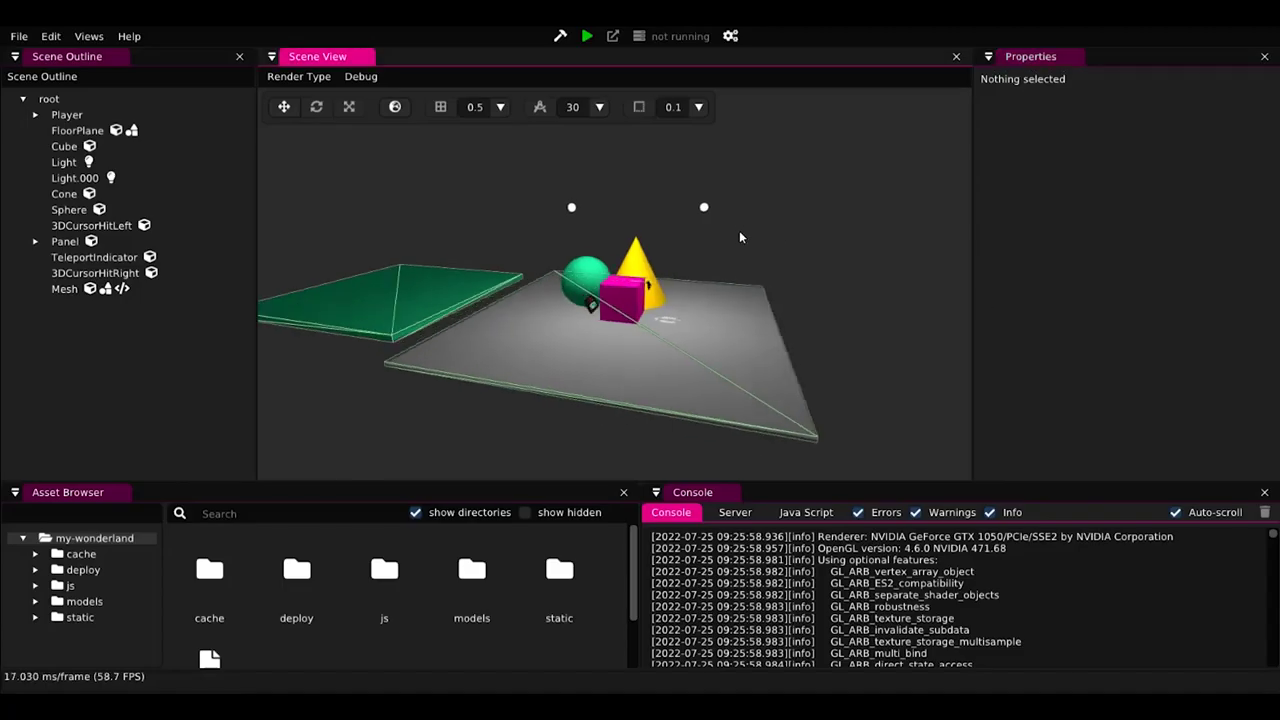
{"action": "left_click", "coordinate": [97, 58]}
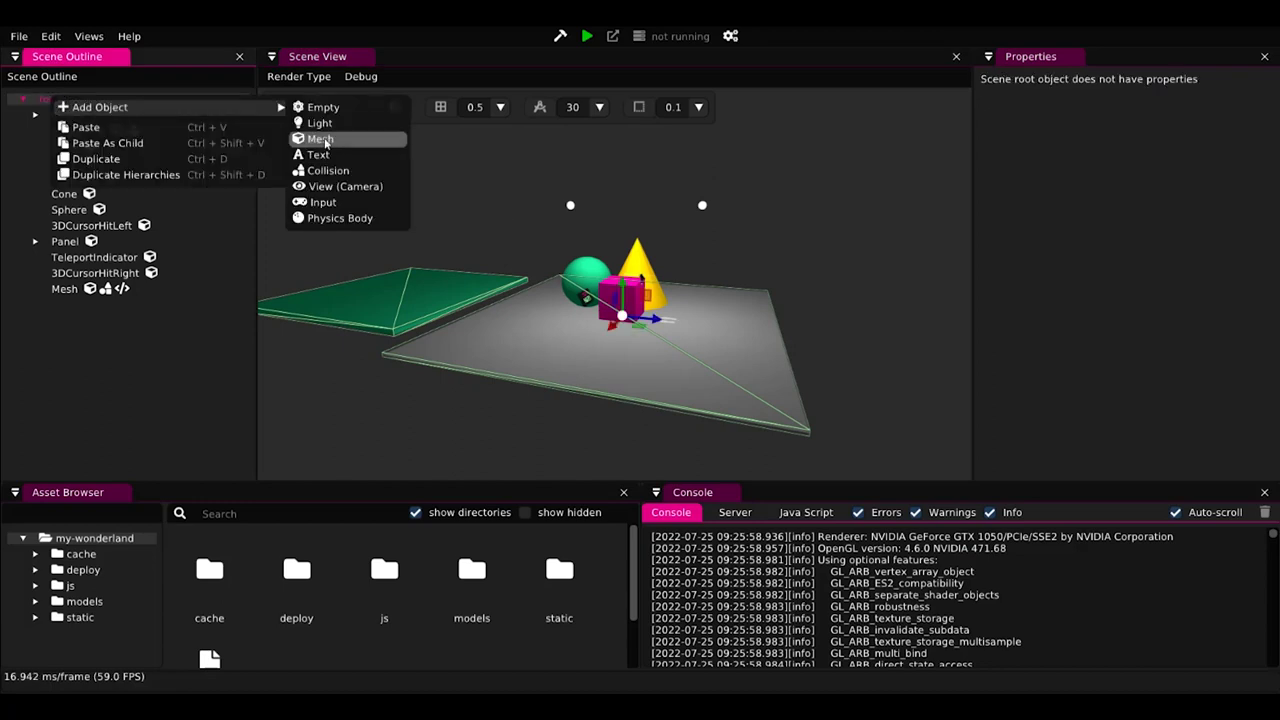
{"action": "left_click", "coordinate": [322, 139]}
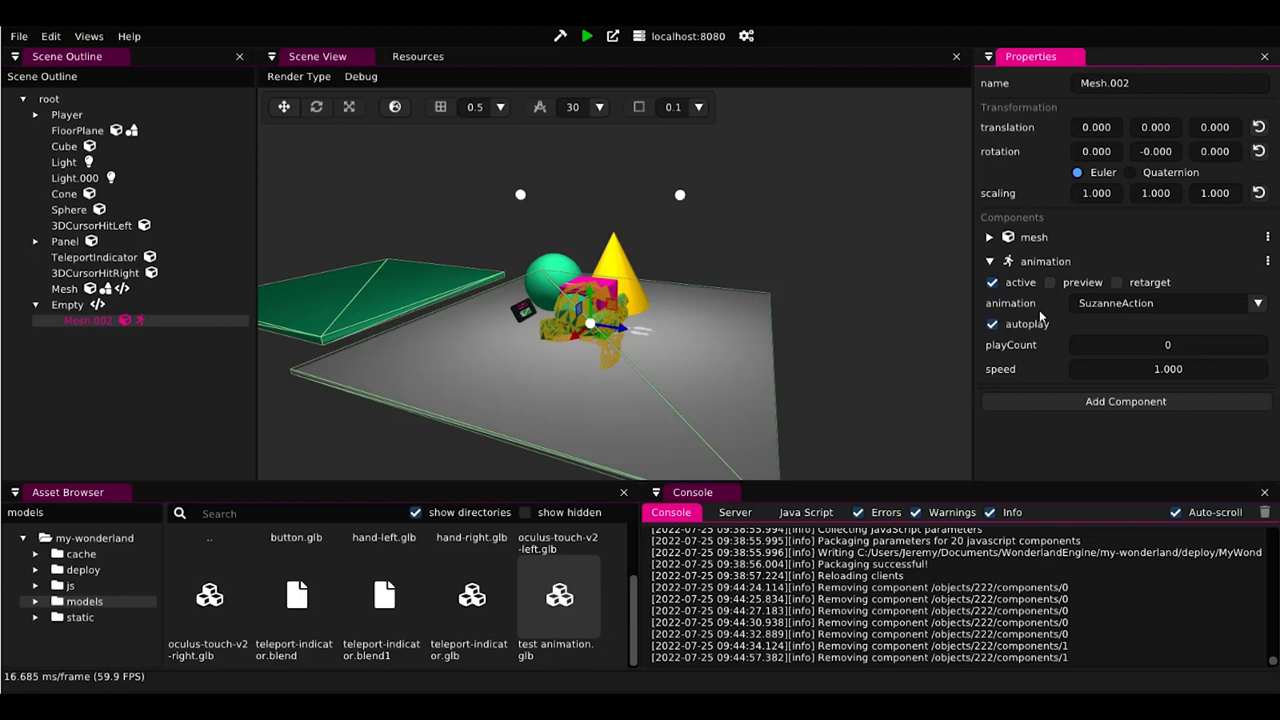
{"action": "left_click", "coordinate": [27, 308]}
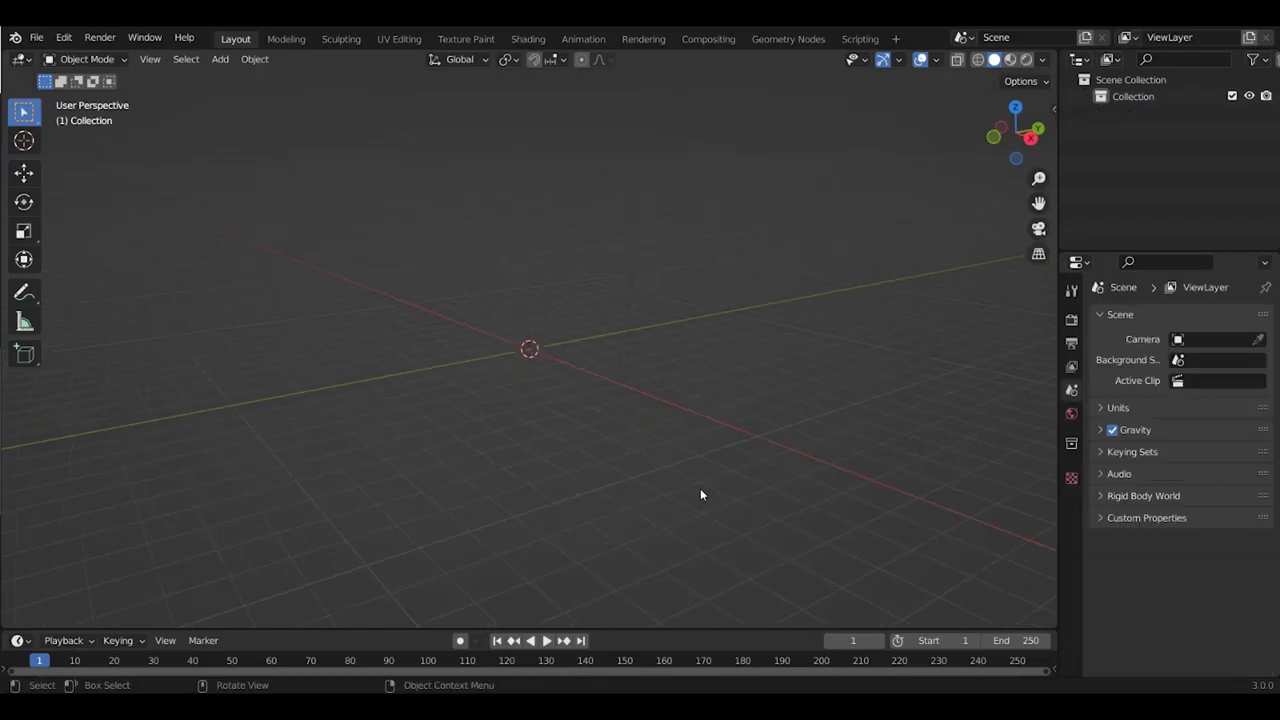
Add a plane and subdivide it into a vertex grid in Edit Mode
{"action": "key", "text": "shift+a"}
{"action": "left_click", "coordinate": [553, 320]}
{"action": "key", "text": "Tab"}
{"action": "scroll", "coordinate": [598, 371], "scroll_direction": "up", "scroll_amount": 6}
{"action": "right_click", "coordinate": [598, 371]}
{"action": "left_click", "coordinate": [560, 290]}
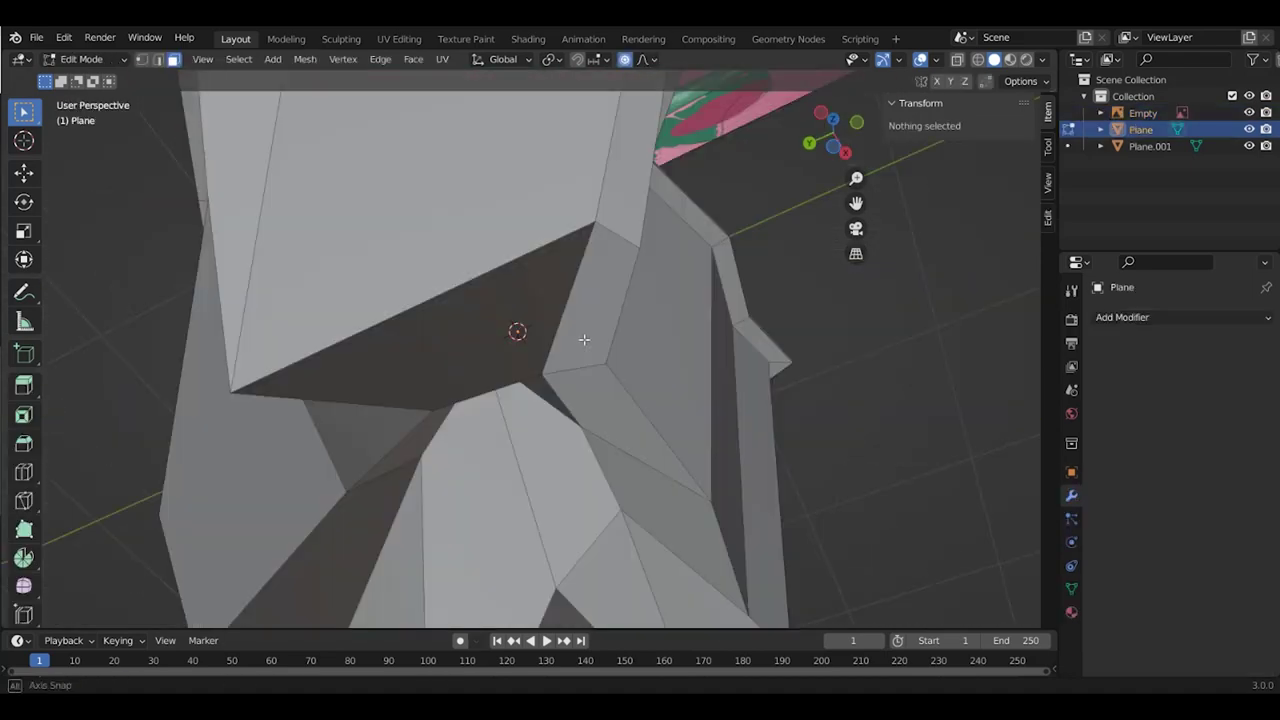
Create a new material named island_top on the subdivided plane
{"action": "left_click", "coordinate": [1068, 543]}
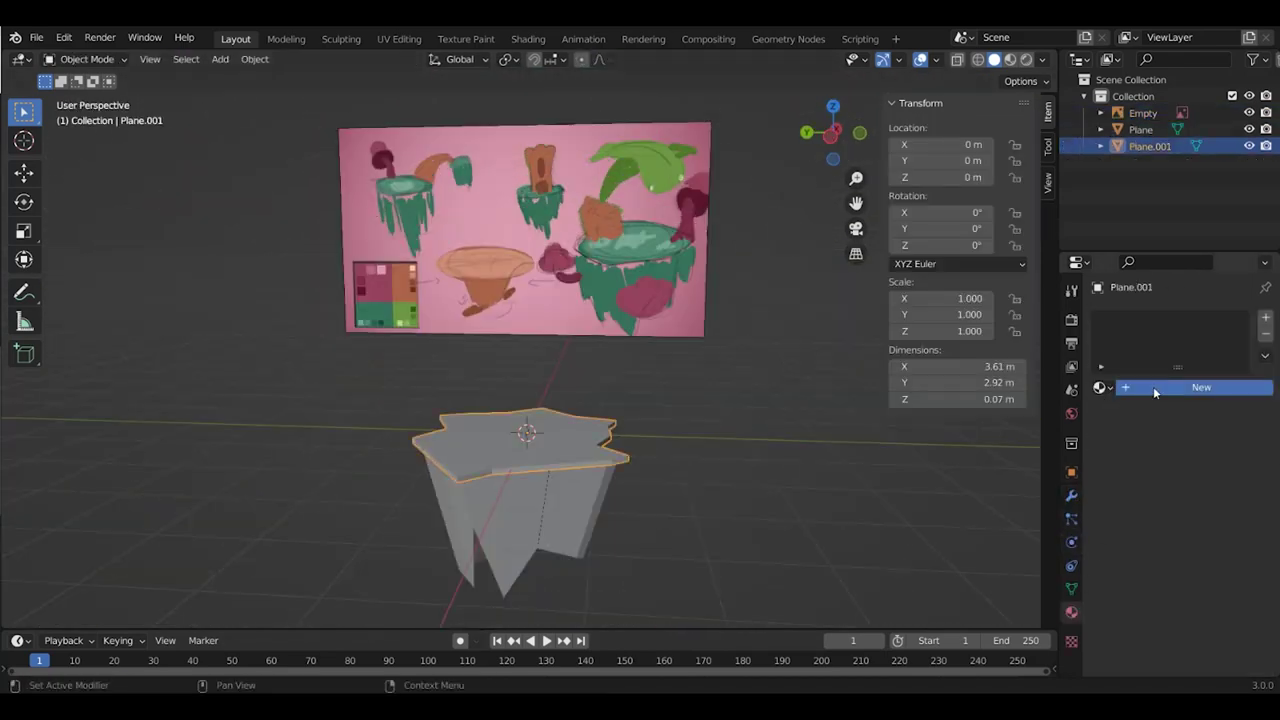
{"action": "left_click", "coordinate": [1153, 386]}
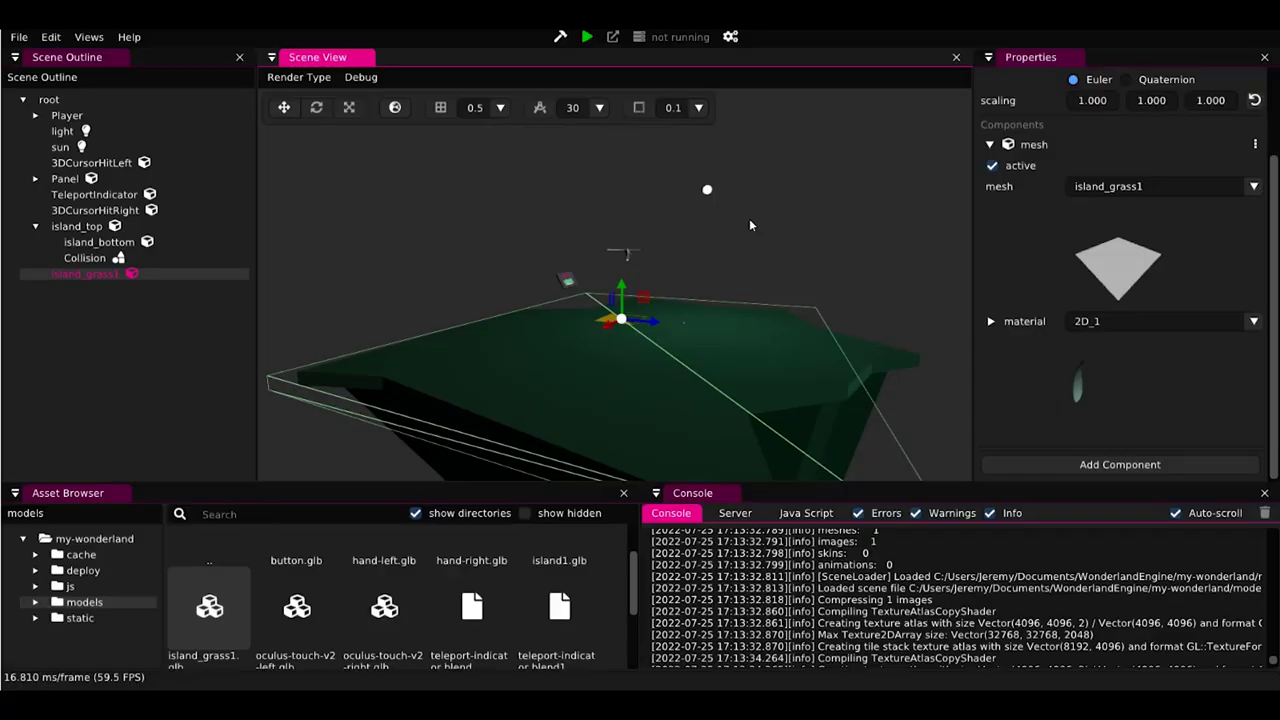
Select the island_grass1 patch and scale it uniformly to 3.63
{"action": "left_click", "coordinate": [770, 266]}
{"action": "right_click_drag", "start_coordinate": [772, 268], "coordinate": [693, 322]}
{"action": "left_click", "coordinate": [629, 376]}
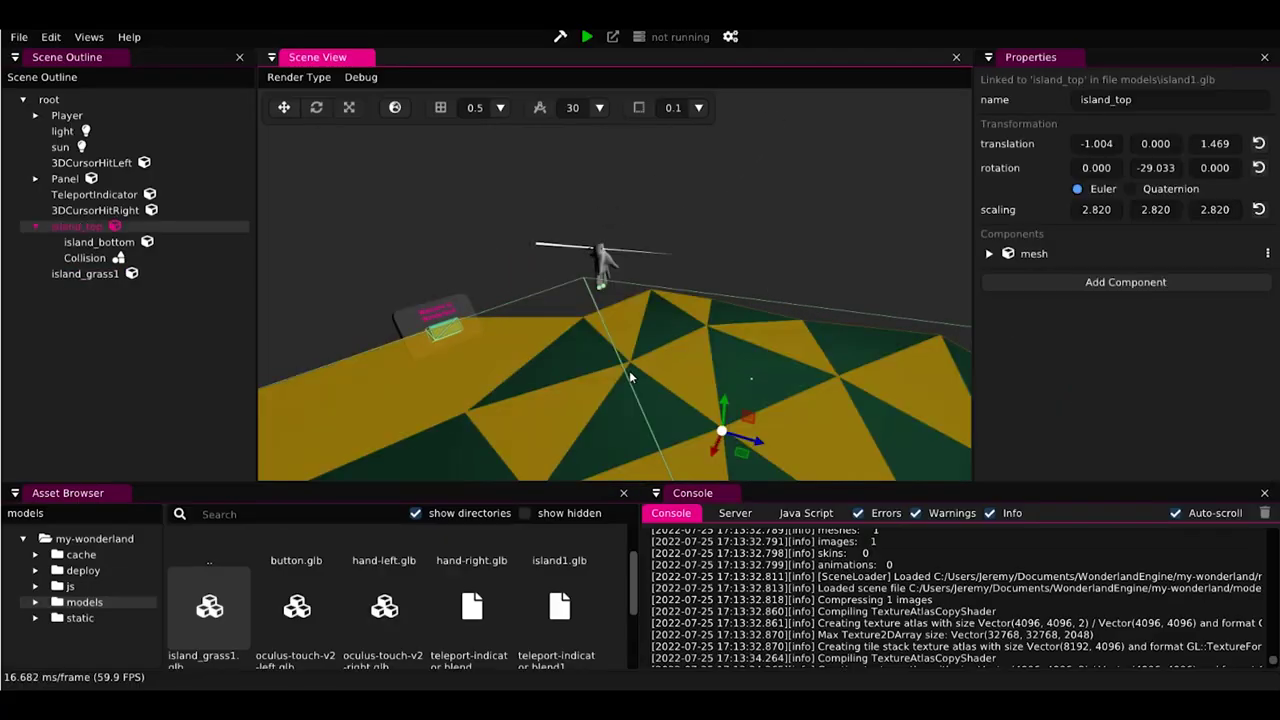
{"action": "left_click", "coordinate": [90, 274]}
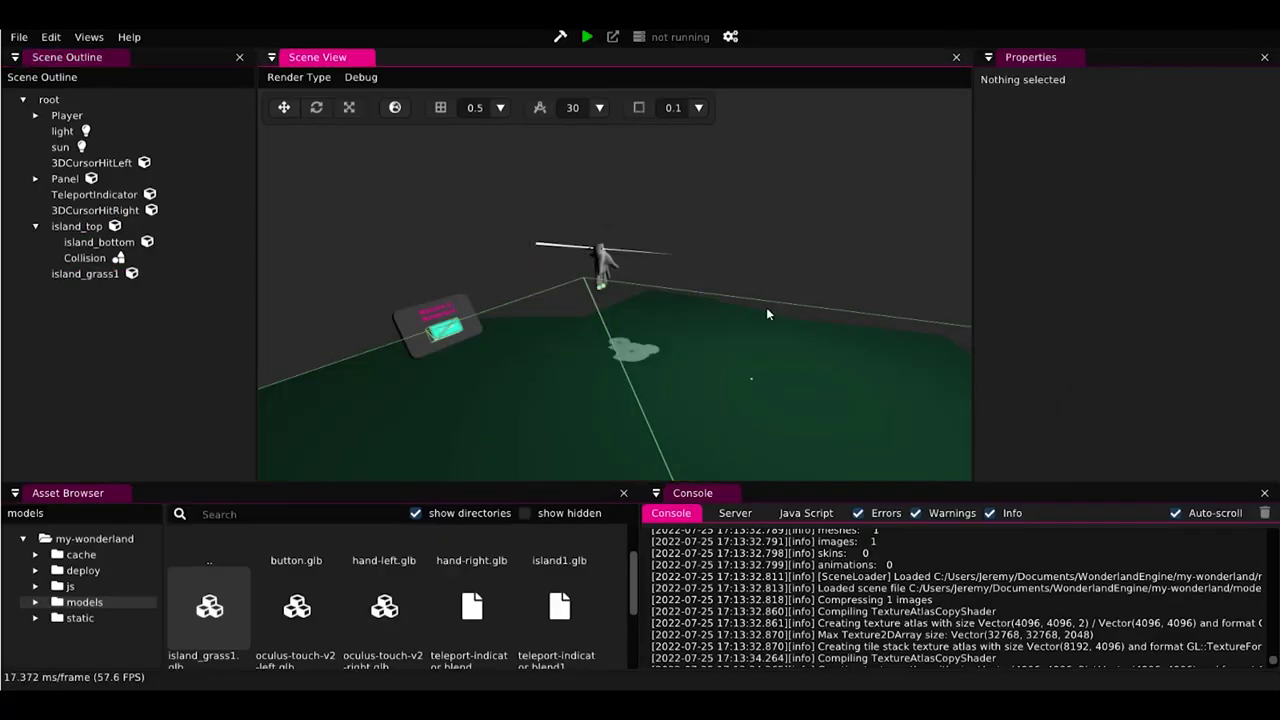
{"action": "left_click", "coordinate": [602, 384]}
{"action": "key", "text": "r"}
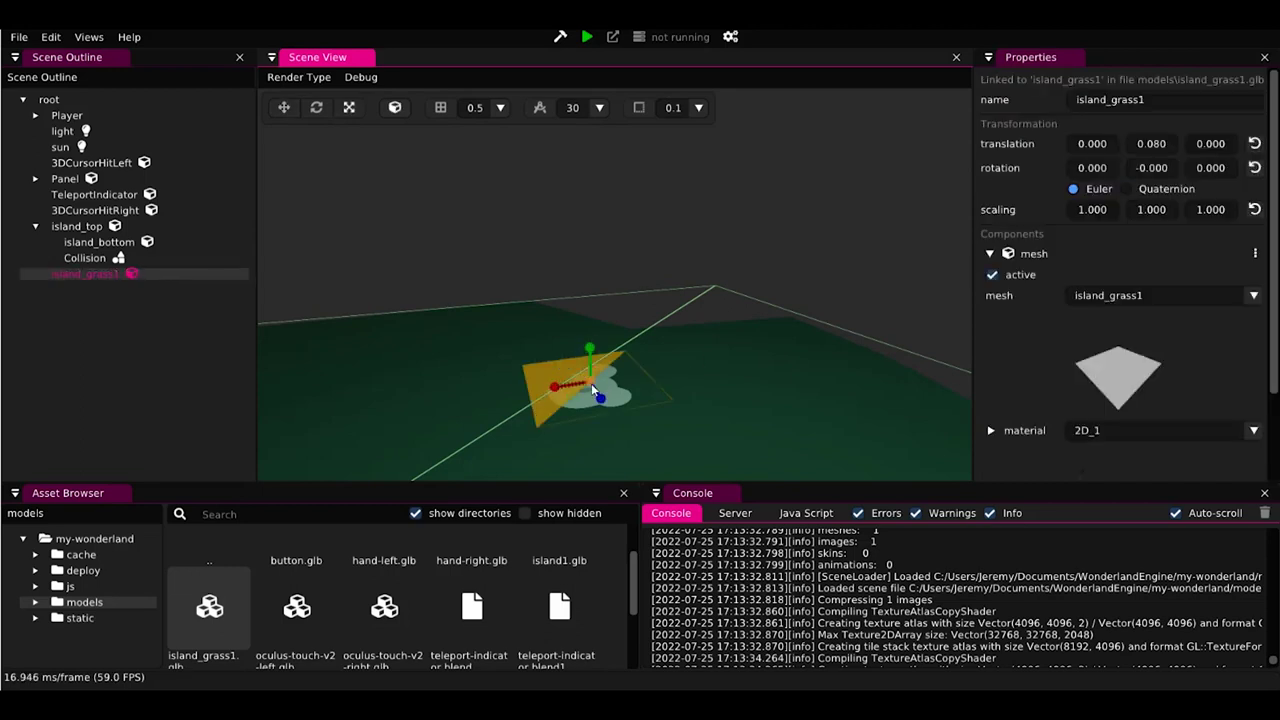
{"action": "left_click_drag", "start_coordinate": [591, 384], "coordinate": [829, 254]}
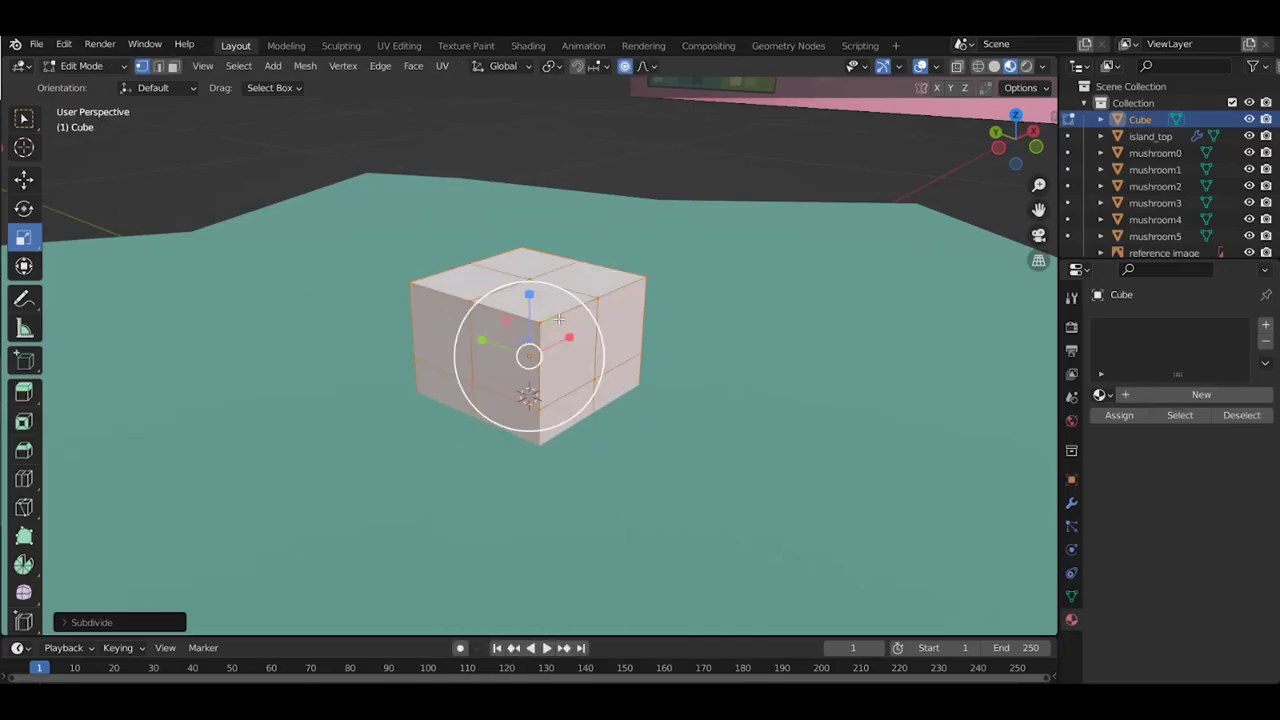
Orbit around the lumpy cube and start scaling rock.002
{"action": "middle_click_drag", "start_coordinate": [411, 283], "coordinate": [427, 263]}
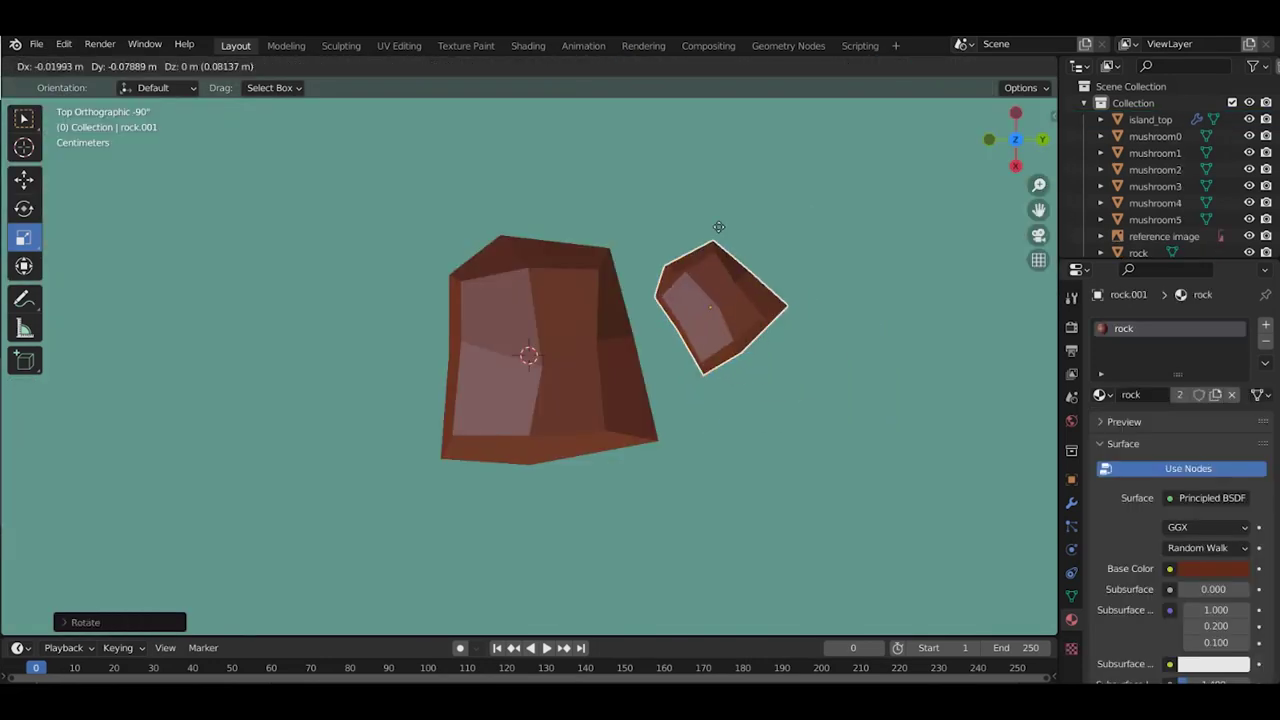
{"action": "key", "text": "s"}
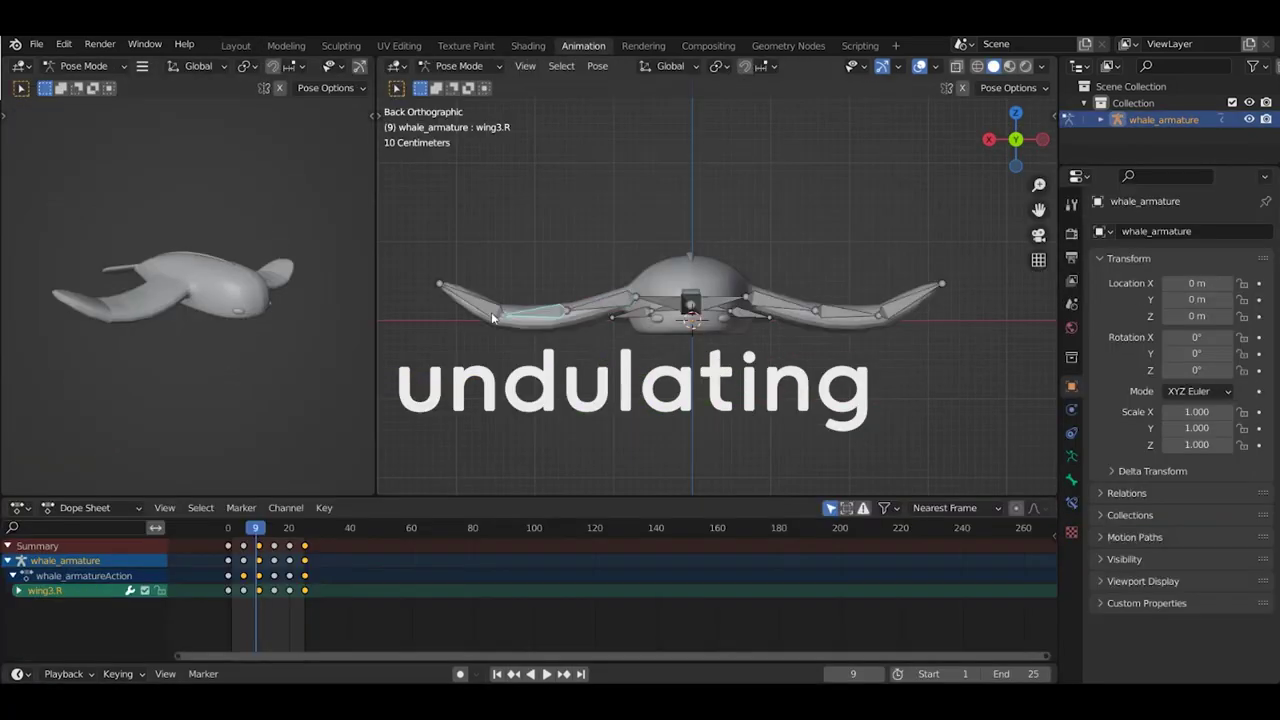
Move the selected wing3.R keyframes later to around frame 40
{"action": "key", "text": "g"}
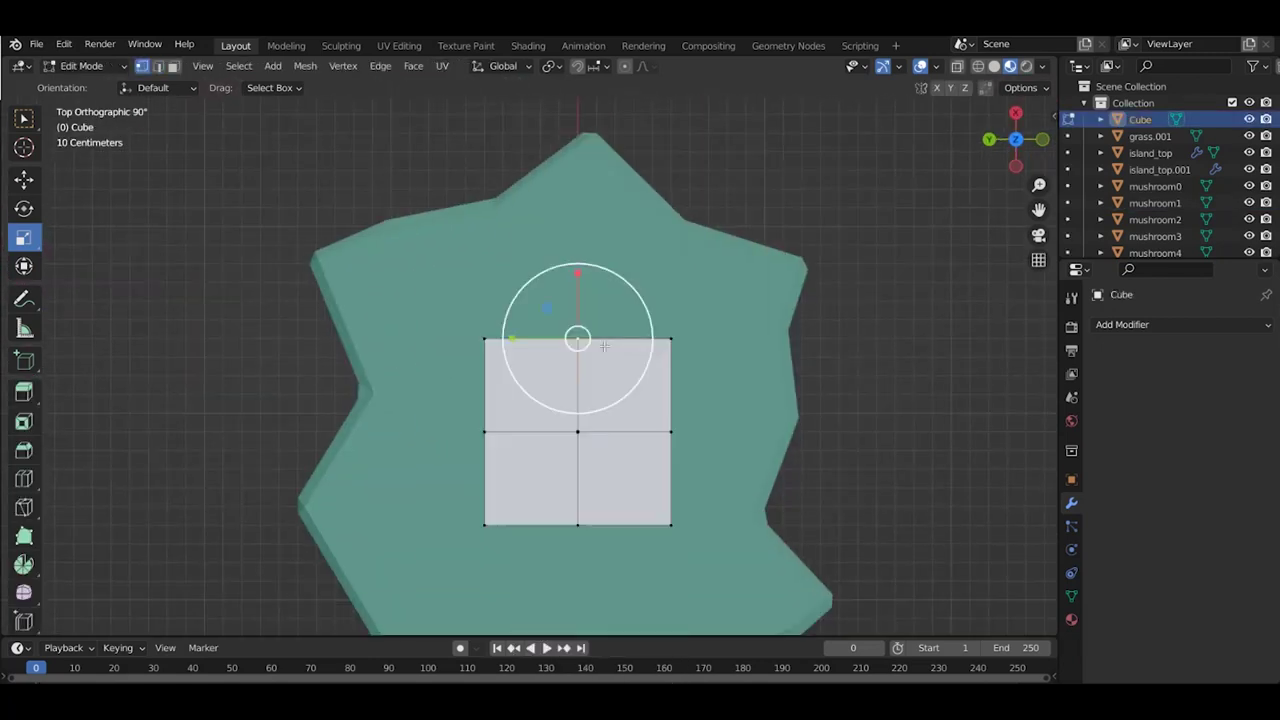
In see-through view, select a group of vertices and a tower ledge face
{"action": "key", "text": "shift+z"}
{"action": "left_click_drag", "start_coordinate": [598, 322], "coordinate": [560, 348]}
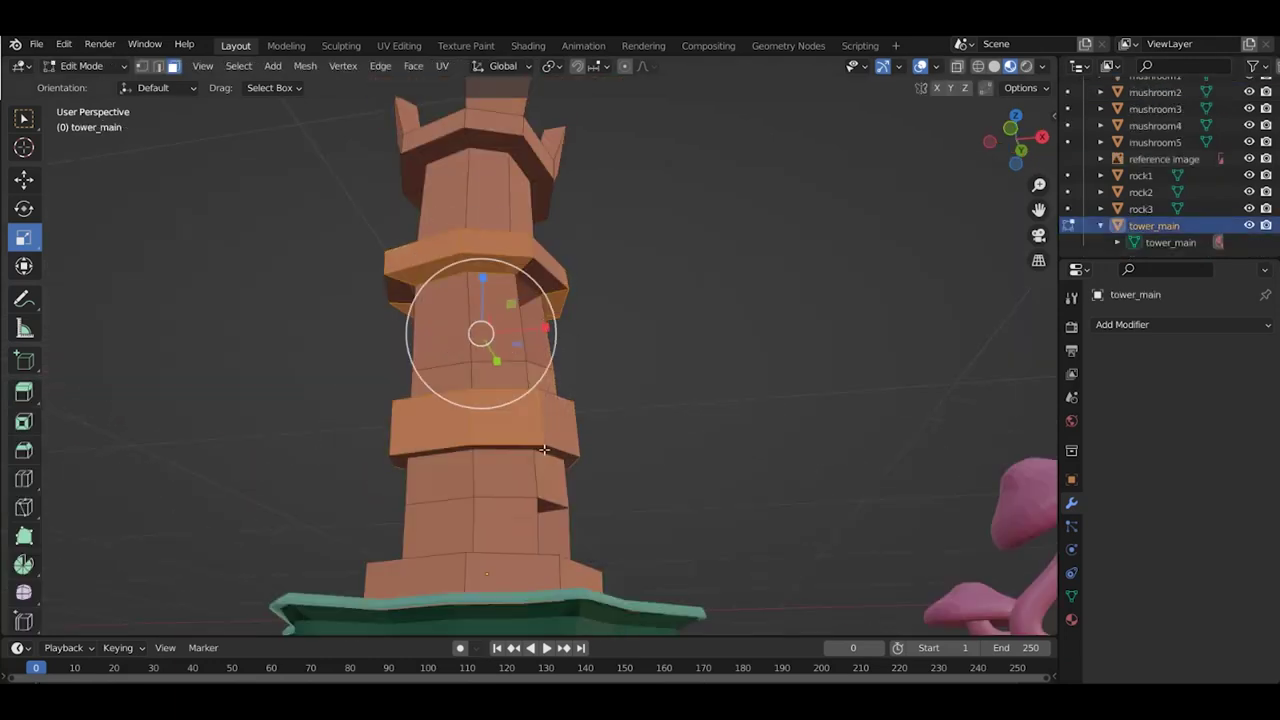
{"action": "left_click", "coordinate": [538, 431]}
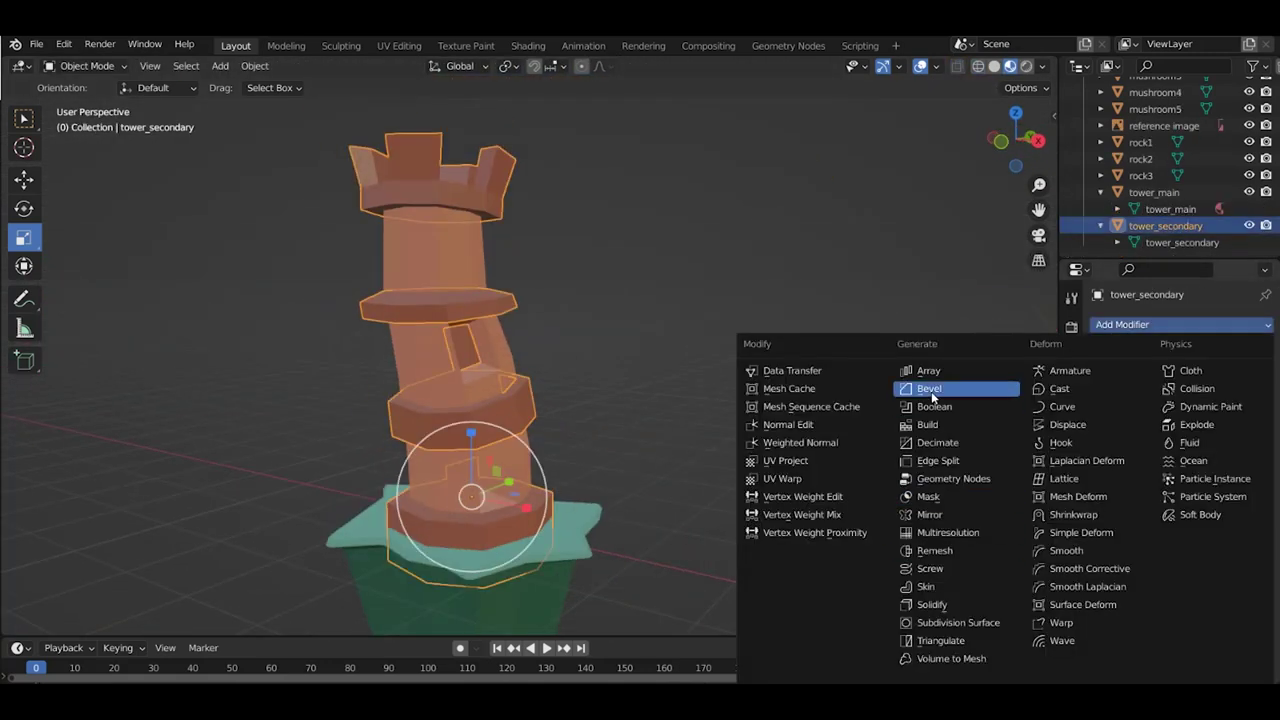
Add 0.06 m Bevel modifiers to tower_secondary and tower_main
{"action": "left_click", "coordinate": [955, 392]}
{"action": "left_click", "coordinate": [955, 392]}
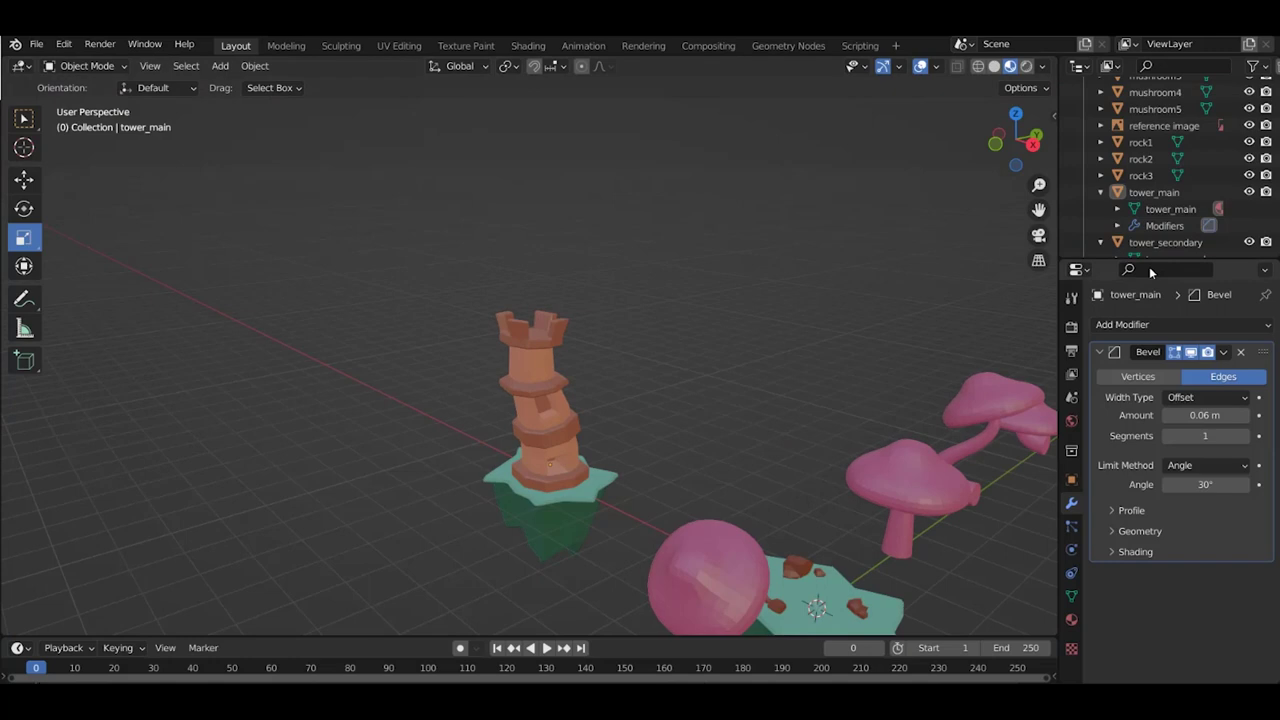
{"action": "left_click", "coordinate": [1165, 216]}
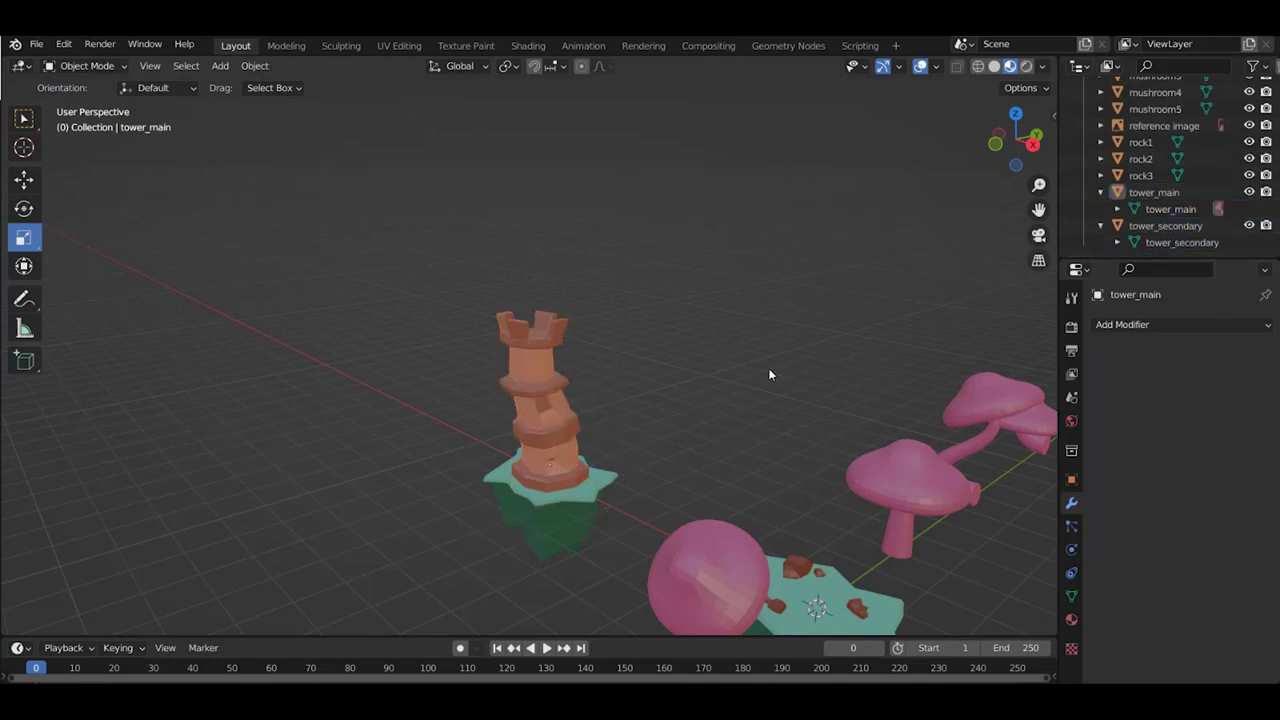
{"action": "left_click", "coordinate": [1166, 242]}
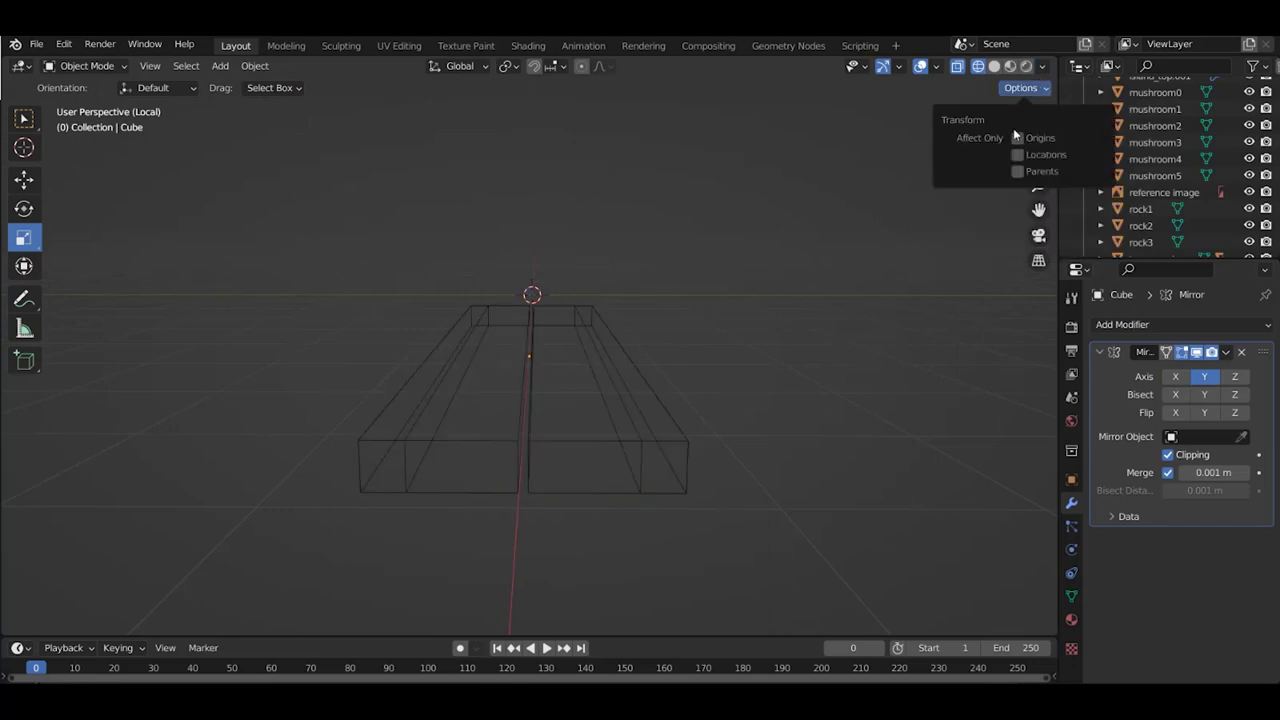
Push the mirrored cube's halves apart and view the mesh from the side
{"action": "key", "text": "s"}
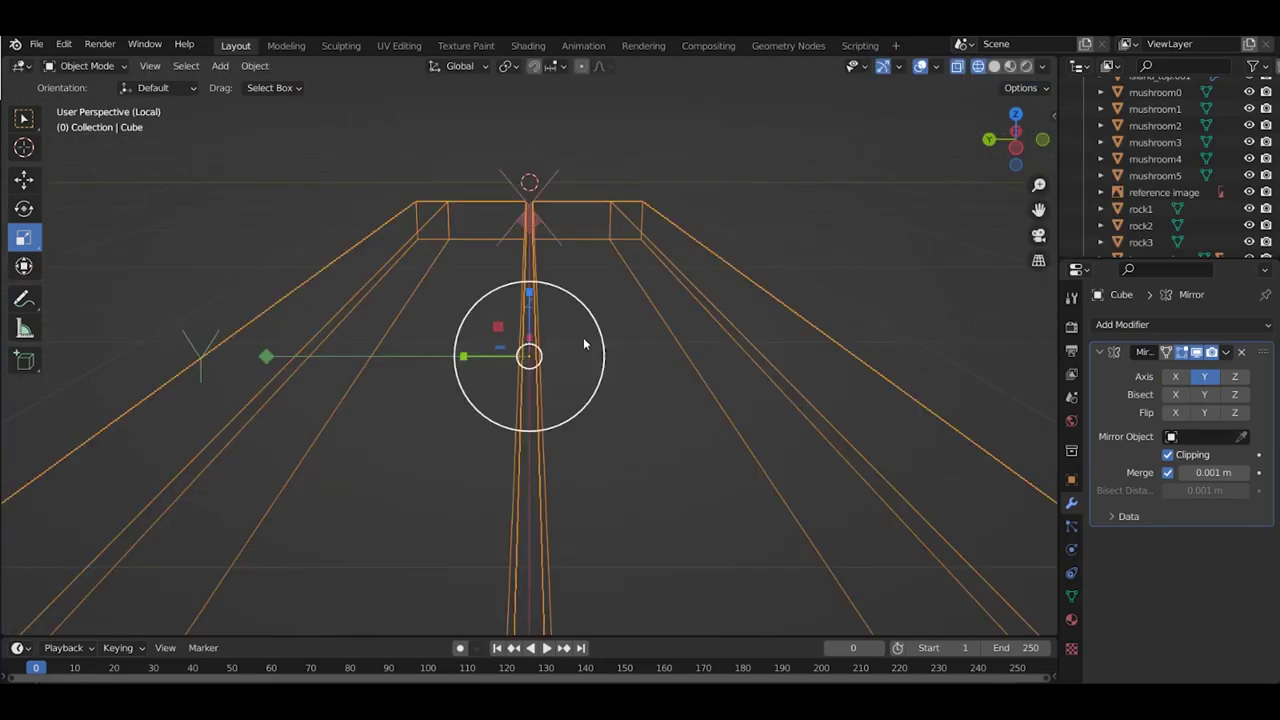
{"action": "key", "text": "w"}
{"action": "key", "text": "ctrl+KP_3"}
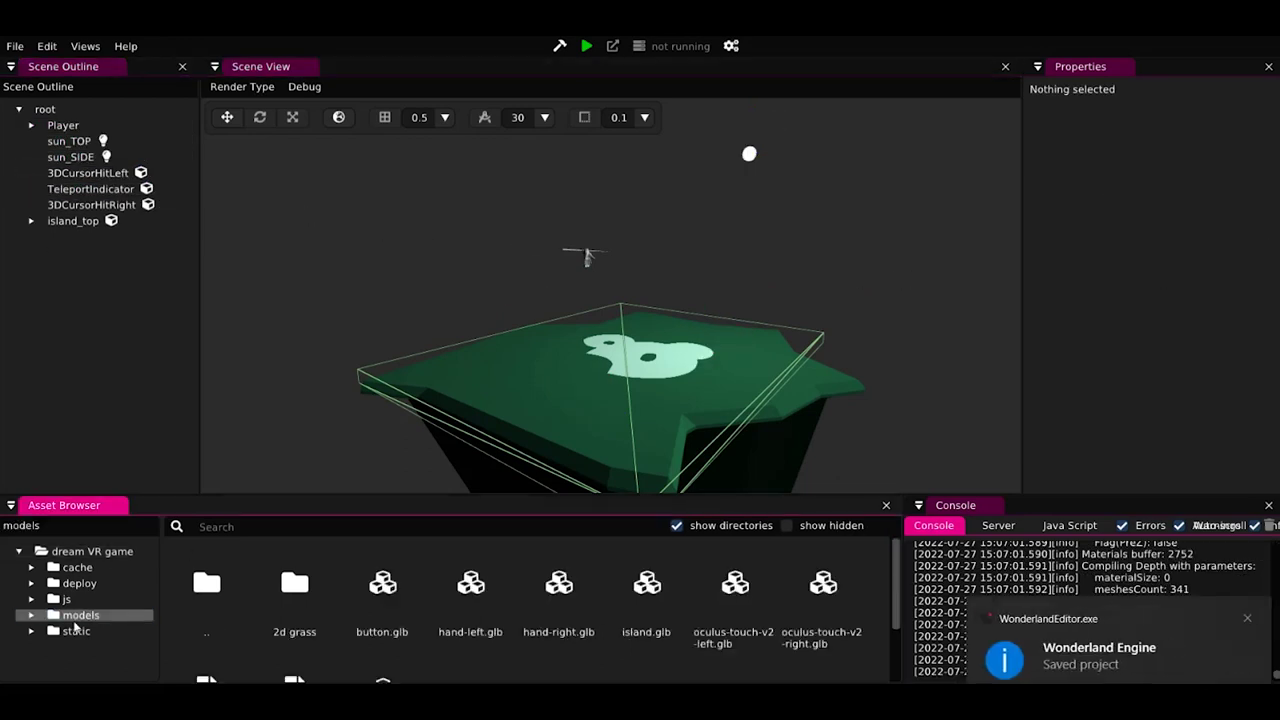
Create a mushrooms folder and place the mushroom1 model onto the island
{"action": "scroll", "coordinate": [466, 629], "scroll_direction": "down", "scroll_amount": 1}
{"action": "right_click", "coordinate": [466, 629]}
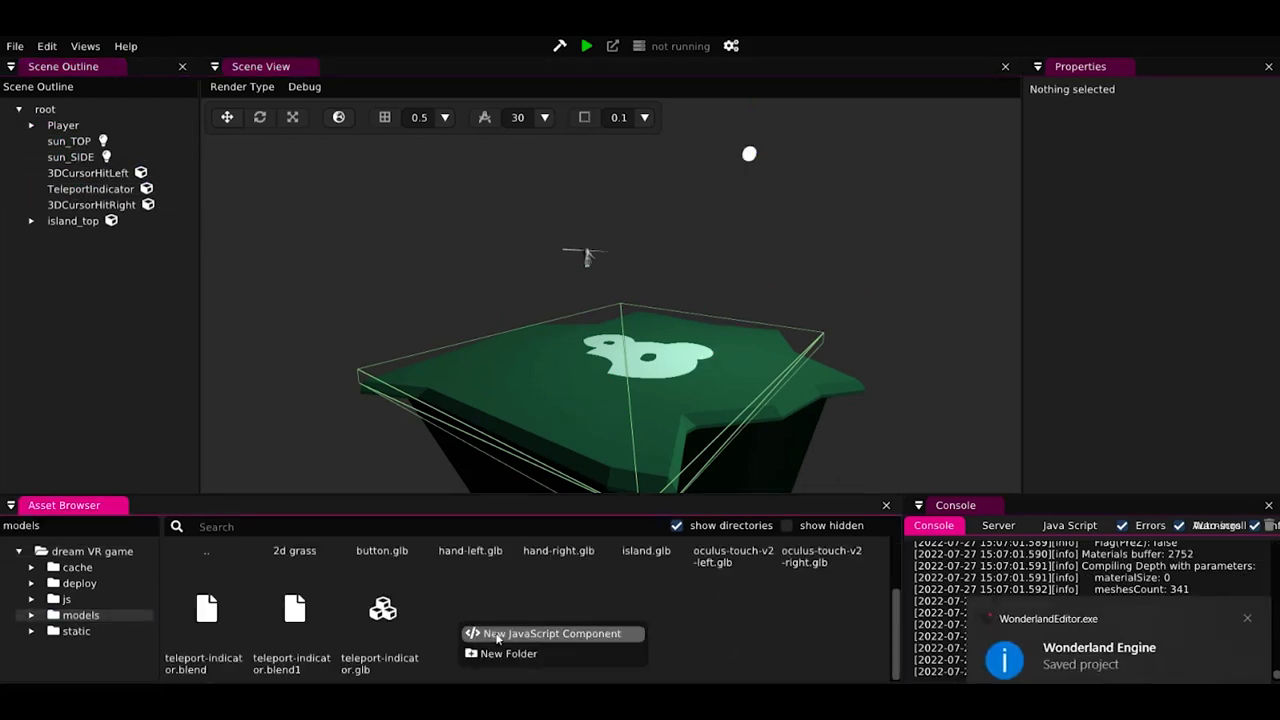
{"action": "scroll", "coordinate": [463, 612], "scroll_direction": "up", "scroll_amount": 1}
{"action": "type", "text": "mushrooms"}
{"action": "key", "text": "Return"}
{"action": "double_click", "coordinate": [412, 591]}
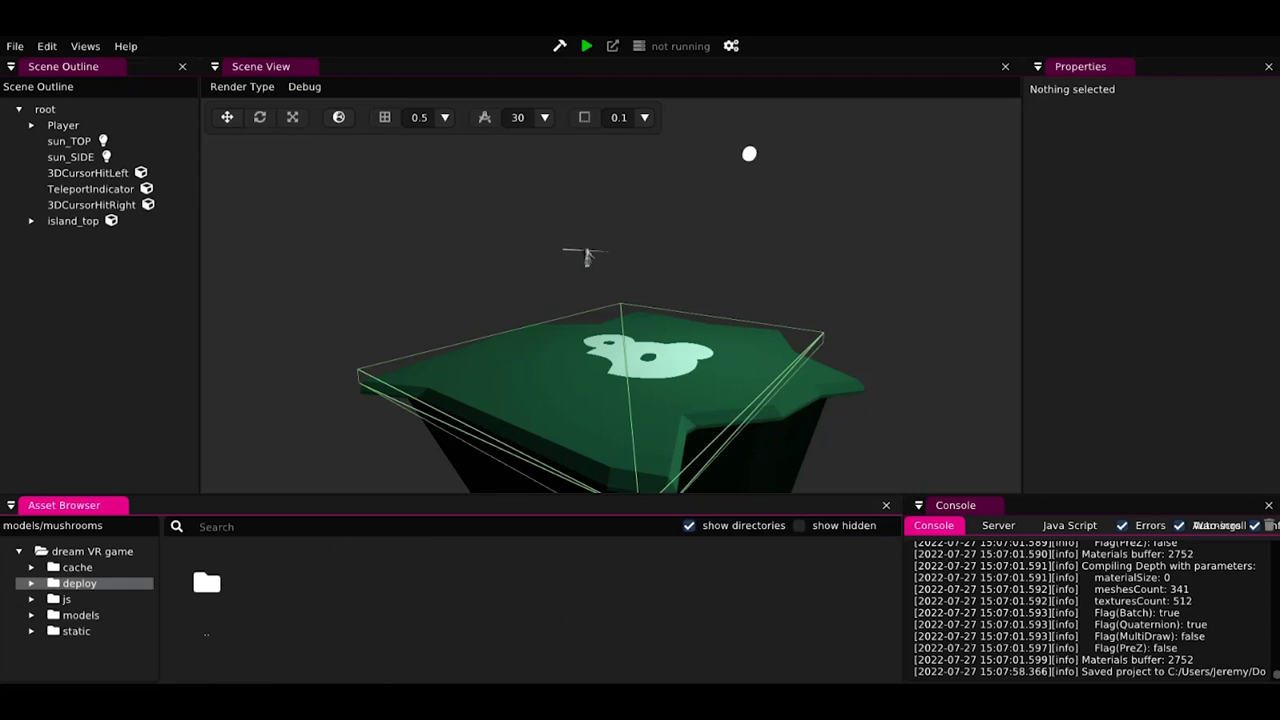
{"action": "left_click_drag", "start_coordinate": [330, 600], "coordinate": [610, 310]}
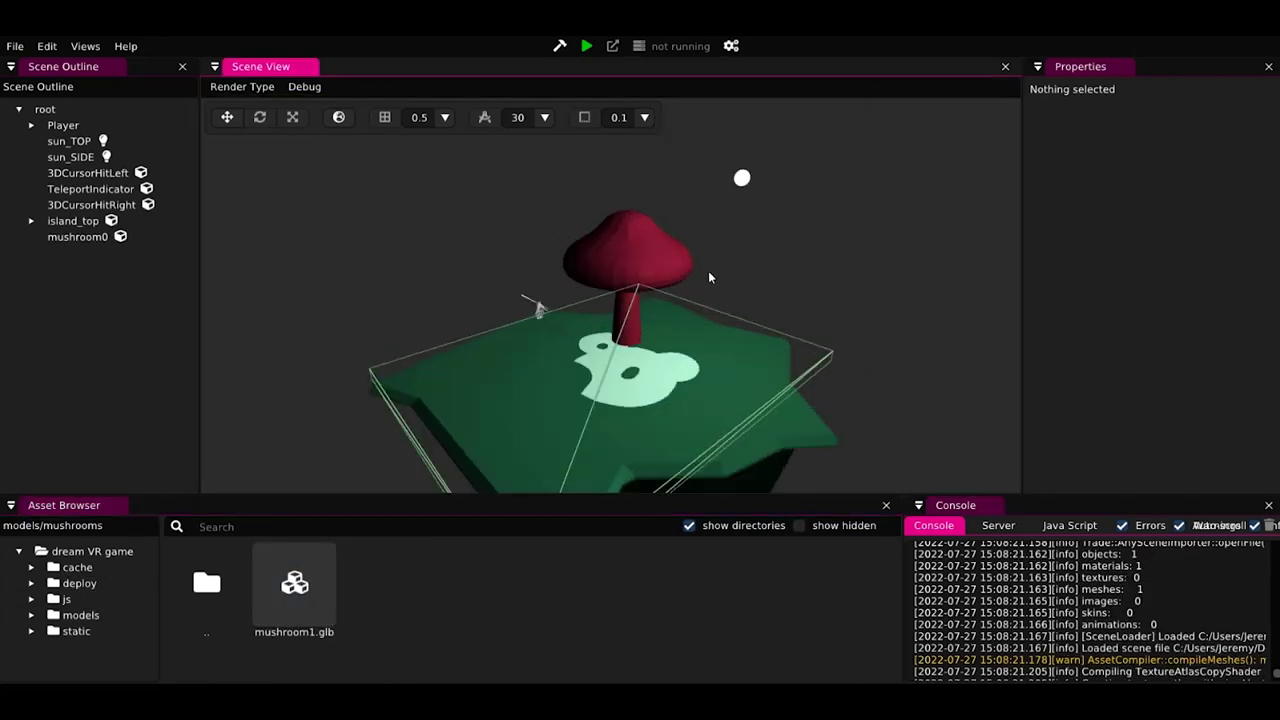
{"action": "right_click_drag", "start_coordinate": [690, 290], "coordinate": [600, 300]}
{"action": "left_click", "coordinate": [730, 262]}
{"action": "left_click", "coordinate": [100, 400]}
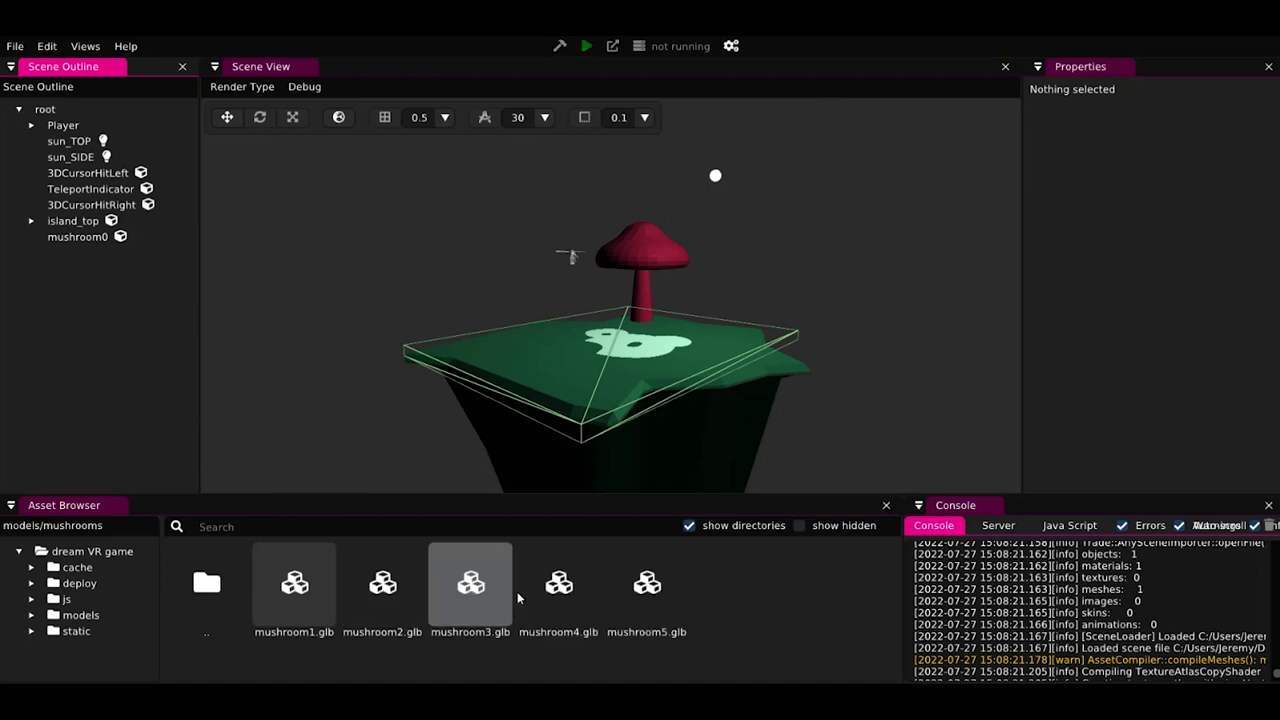
Create a grass folder and drop the grass1 model onto the island
{"action": "right_click_drag", "start_coordinate": [540, 395], "coordinate": [593, 400]}
{"action": "double_click", "coordinate": [206, 590]}
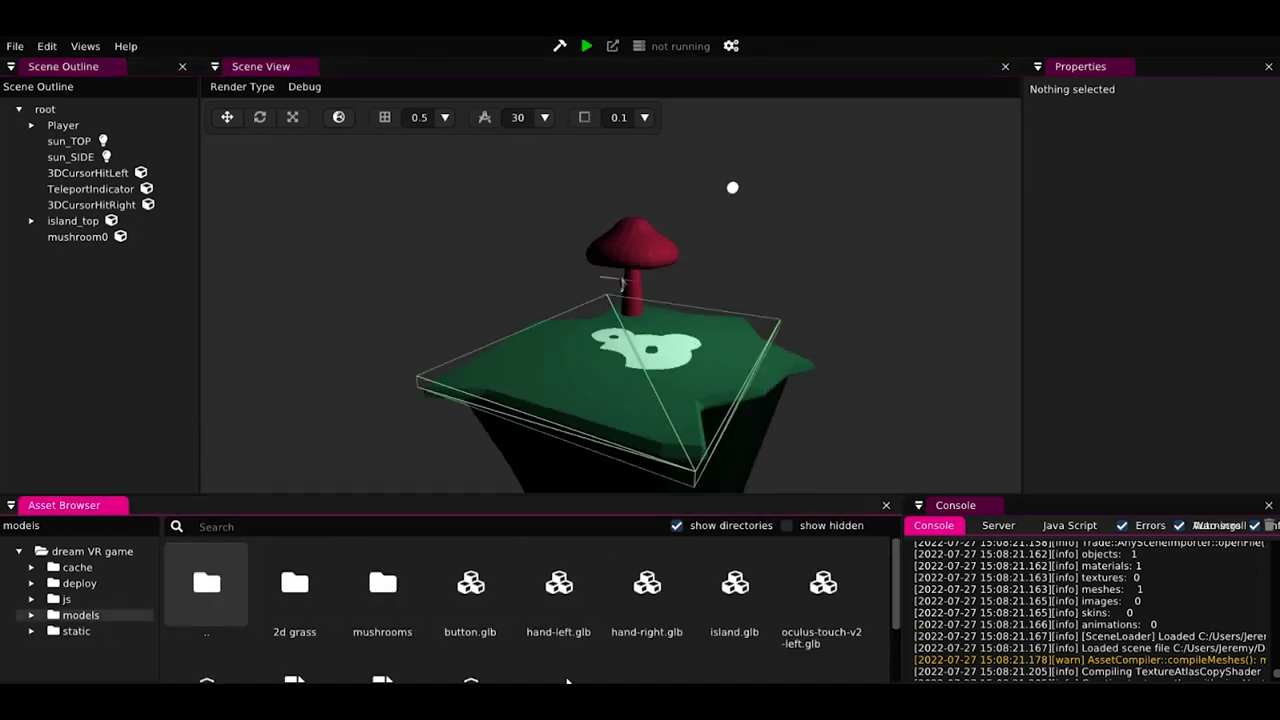
{"action": "type", "text": "grass"}
{"action": "key", "text": "Return"}
{"action": "double_click", "coordinate": [382, 588]}
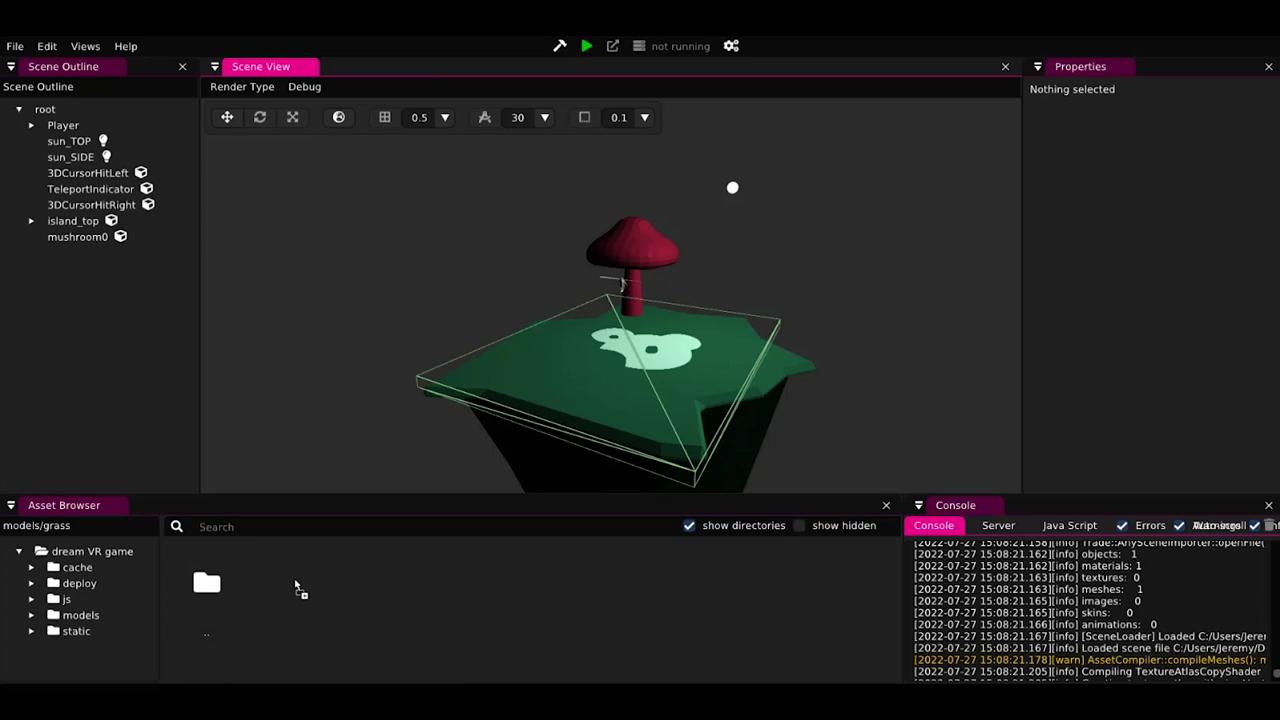
{"action": "left_click_drag", "start_coordinate": [294, 588], "coordinate": [711, 414]}
{"action": "right_click_drag", "start_coordinate": [711, 414], "coordinate": [743, 380]}
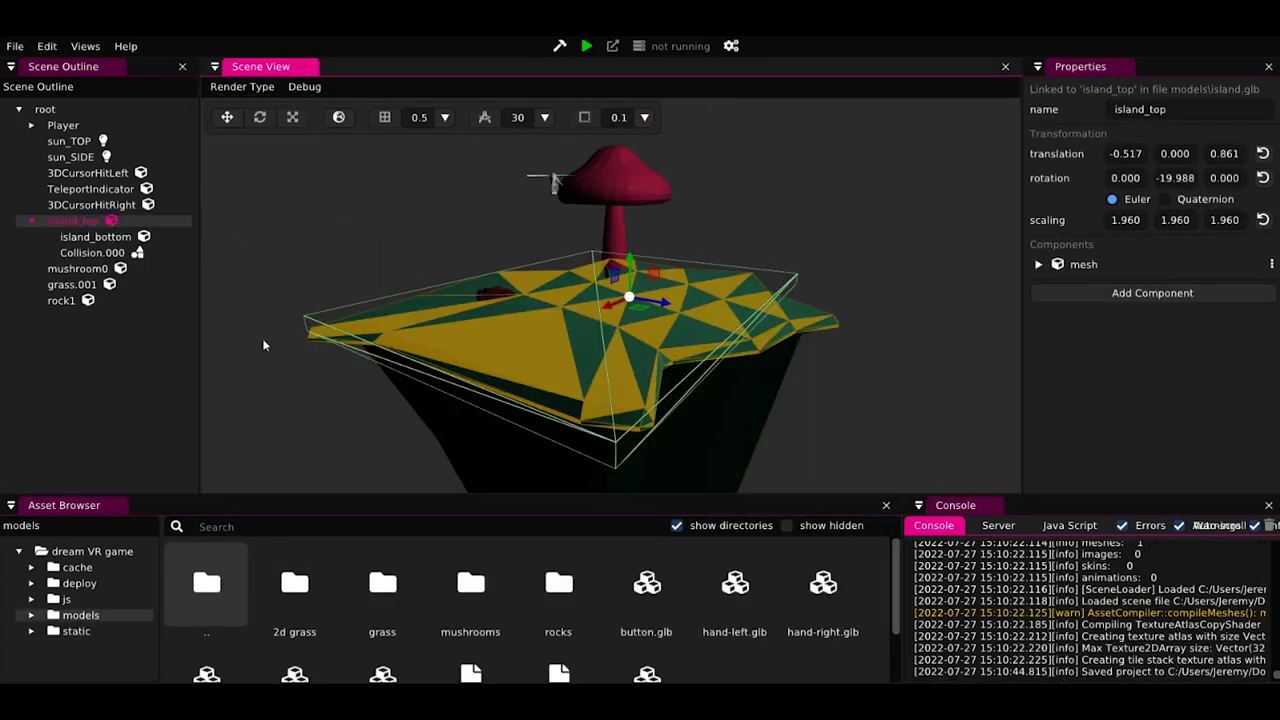
Parent rock1 and the placed objects under island_top and collapse its hierarchy
{"action": "left_click", "coordinate": [87, 269]}
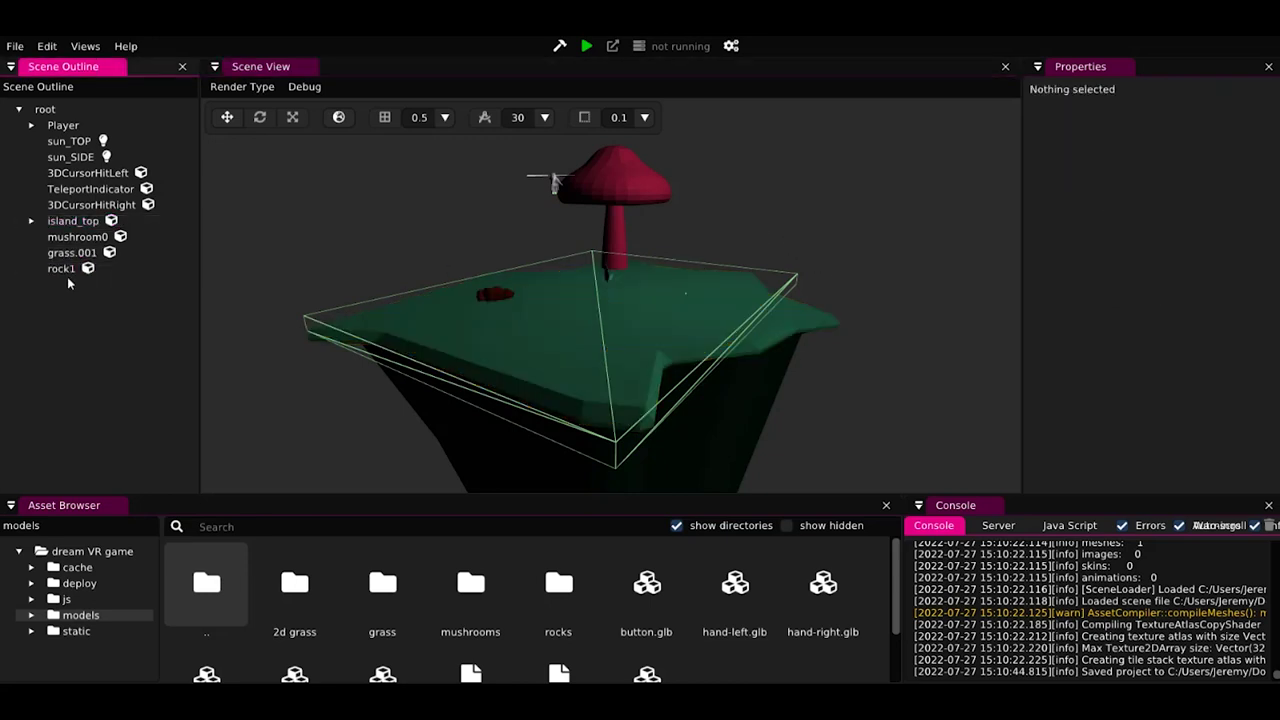
{"action": "left_click_drag", "start_coordinate": [54, 240], "coordinate": [73, 221]}
{"action": "left_click", "coordinate": [73, 221]}
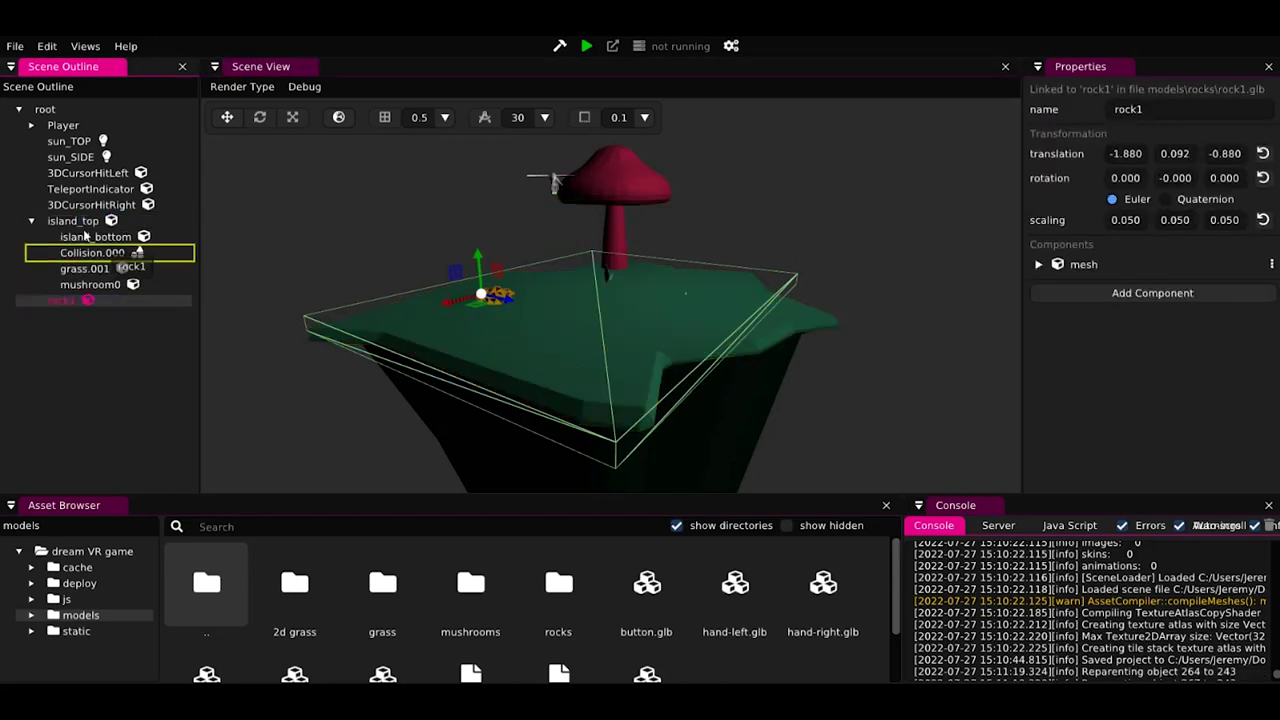
{"action": "left_click", "coordinate": [33, 226]}
{"action": "right_click", "coordinate": [33, 226]}
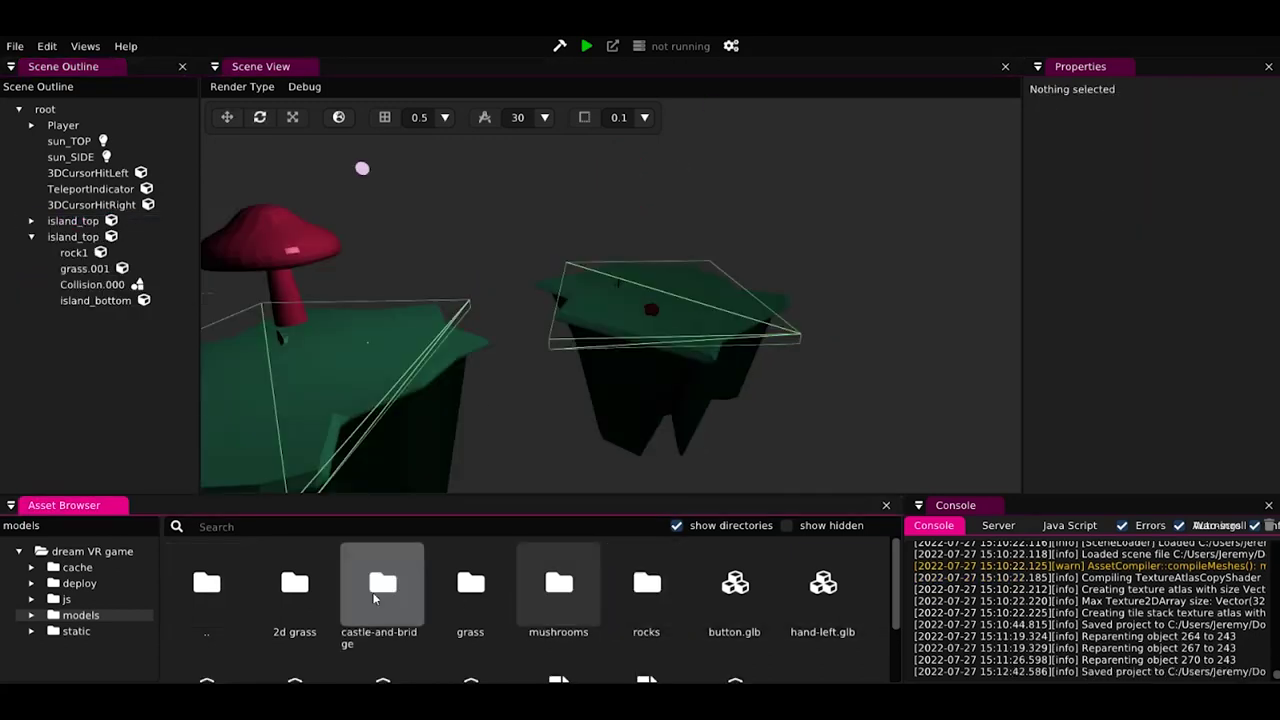
Place the castle-and-bridge tower model on the right island, then duplicate island 3
{"action": "double_click", "coordinate": [377, 585]}
{"action": "left_click_drag", "start_coordinate": [382, 585], "coordinate": [110, 318]}
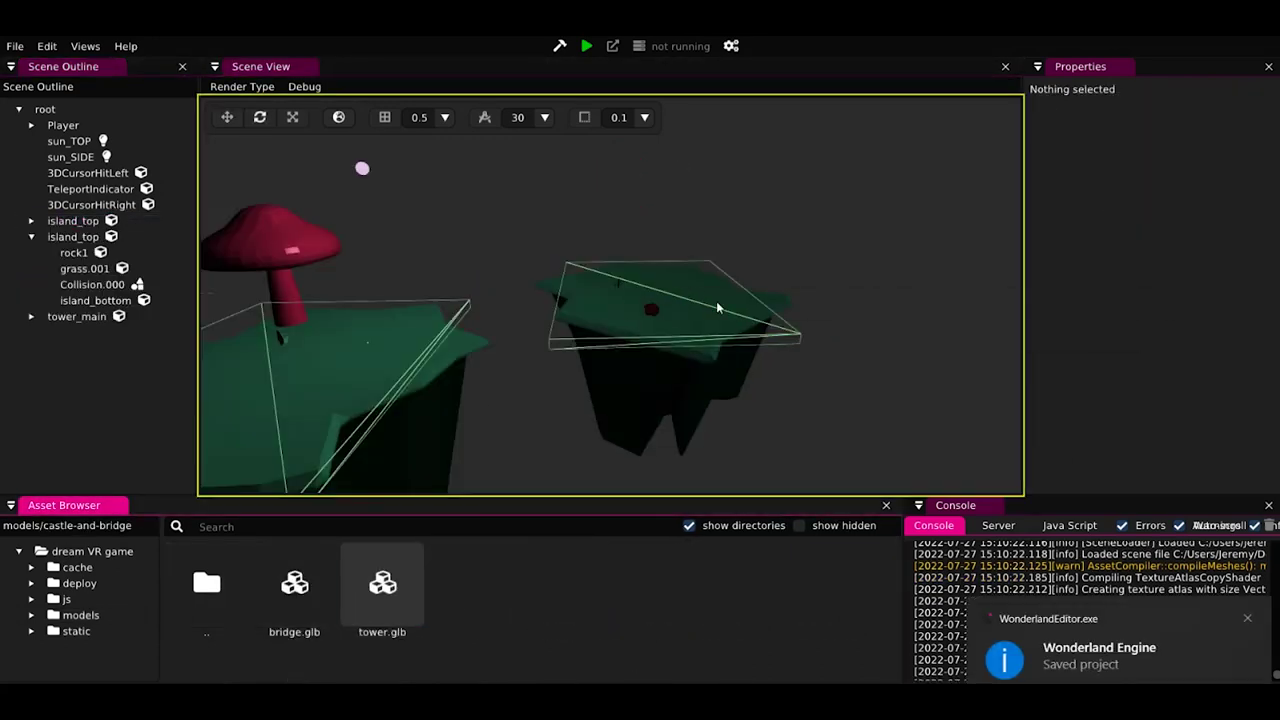
{"action": "left_click", "coordinate": [110, 318]}
{"action": "left_click_drag", "start_coordinate": [229, 360], "coordinate": [750, 280]}
{"action": "left_click", "coordinate": [796, 268]}
{"action": "left_click", "coordinate": [740, 276]}
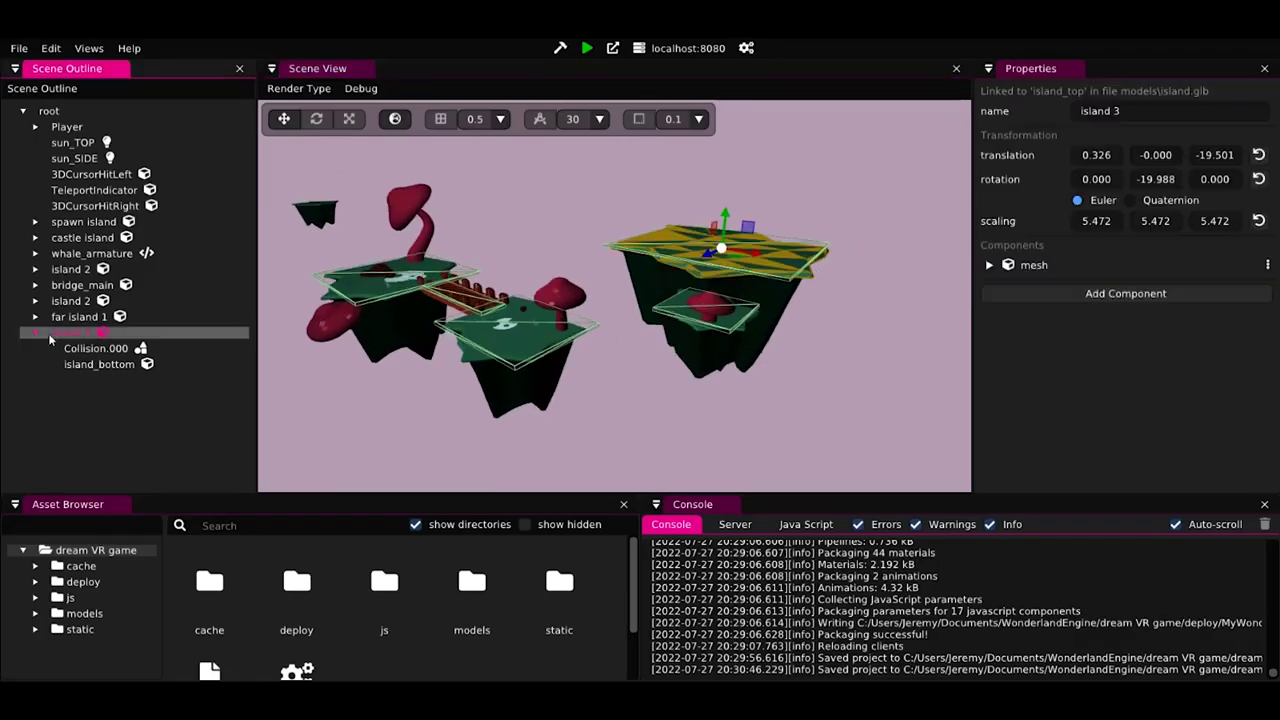
{"action": "right_click", "coordinate": [67, 333]}
{"action": "left_click", "coordinate": [225, 428]}
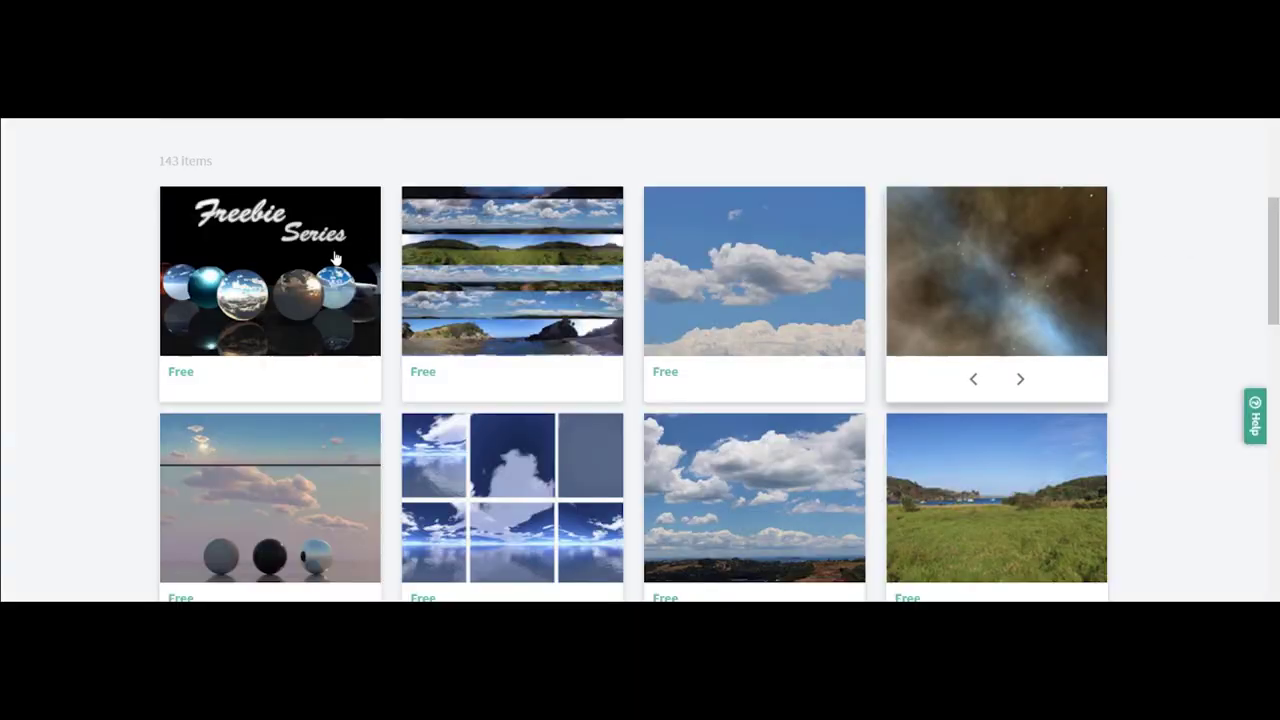
Open the Freebie Series 4K Sky HDRi page and start its free download
{"action": "left_click", "coordinate": [289, 280]}
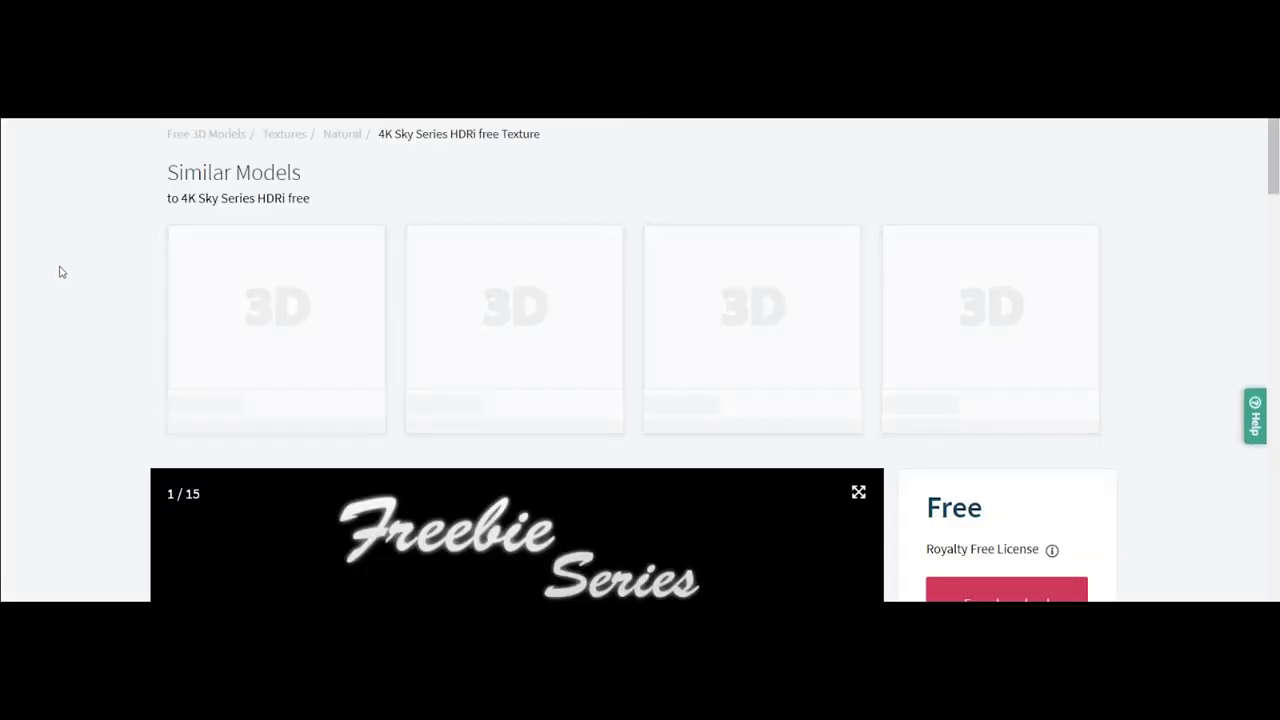
{"action": "scroll", "coordinate": [65, 270], "scroll_direction": "down", "scroll_amount": 3}
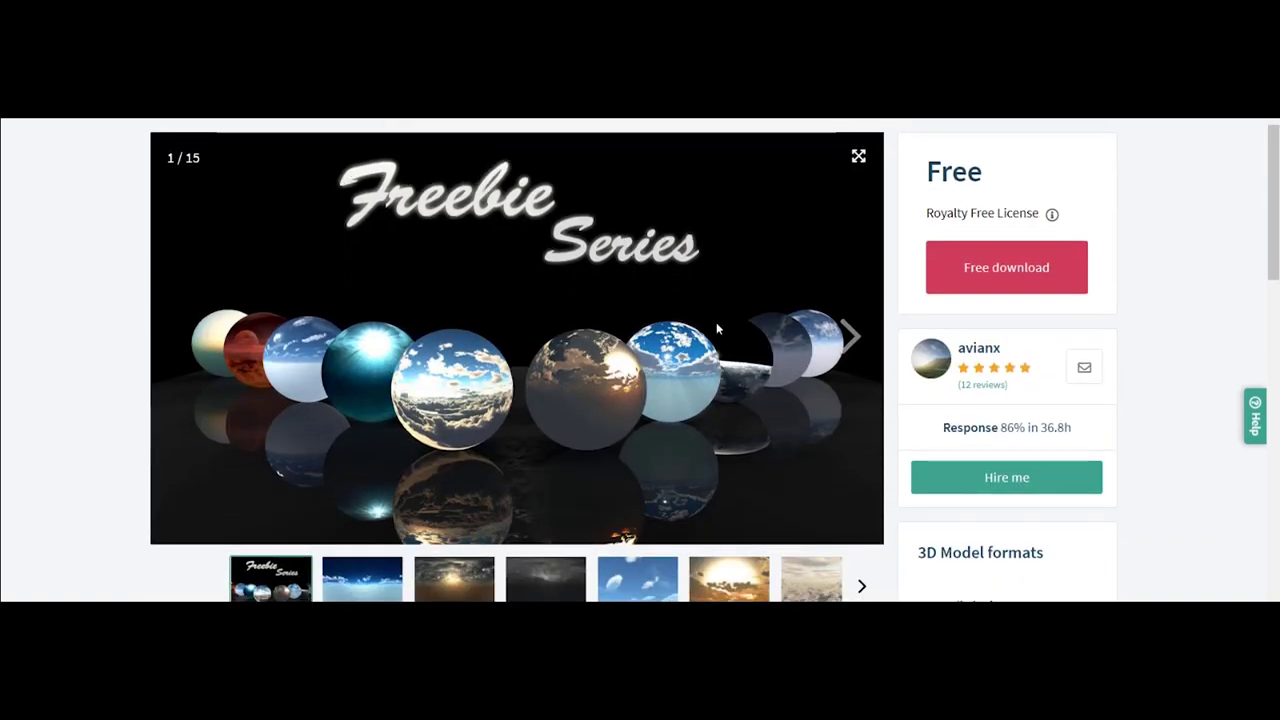
{"action": "left_click", "coordinate": [987, 268]}
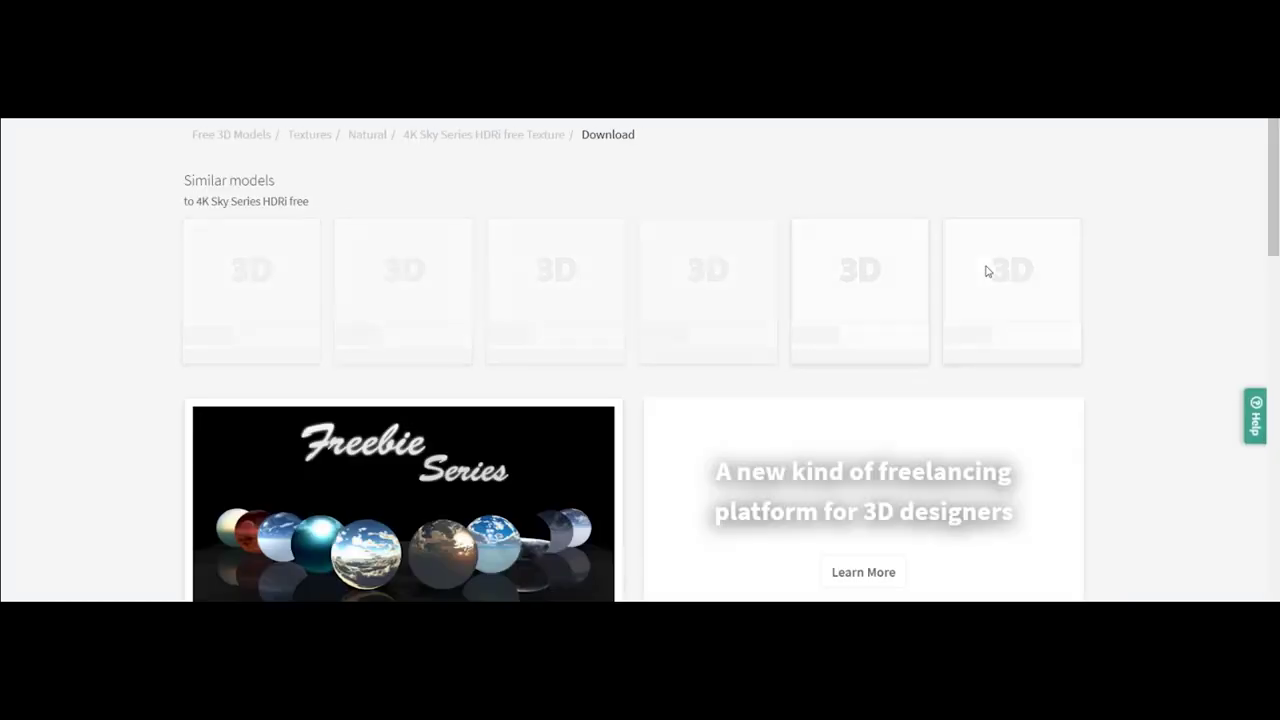
{"action": "scroll", "coordinate": [1050, 269], "scroll_direction": "down", "scroll_amount": 2}
Set the world colour to an Environment Texture with a cloud sky, previewed in Rendered shading
{"action": "scroll", "coordinate": [1061, 268], "scroll_direction": "down", "scroll_amount": 2}
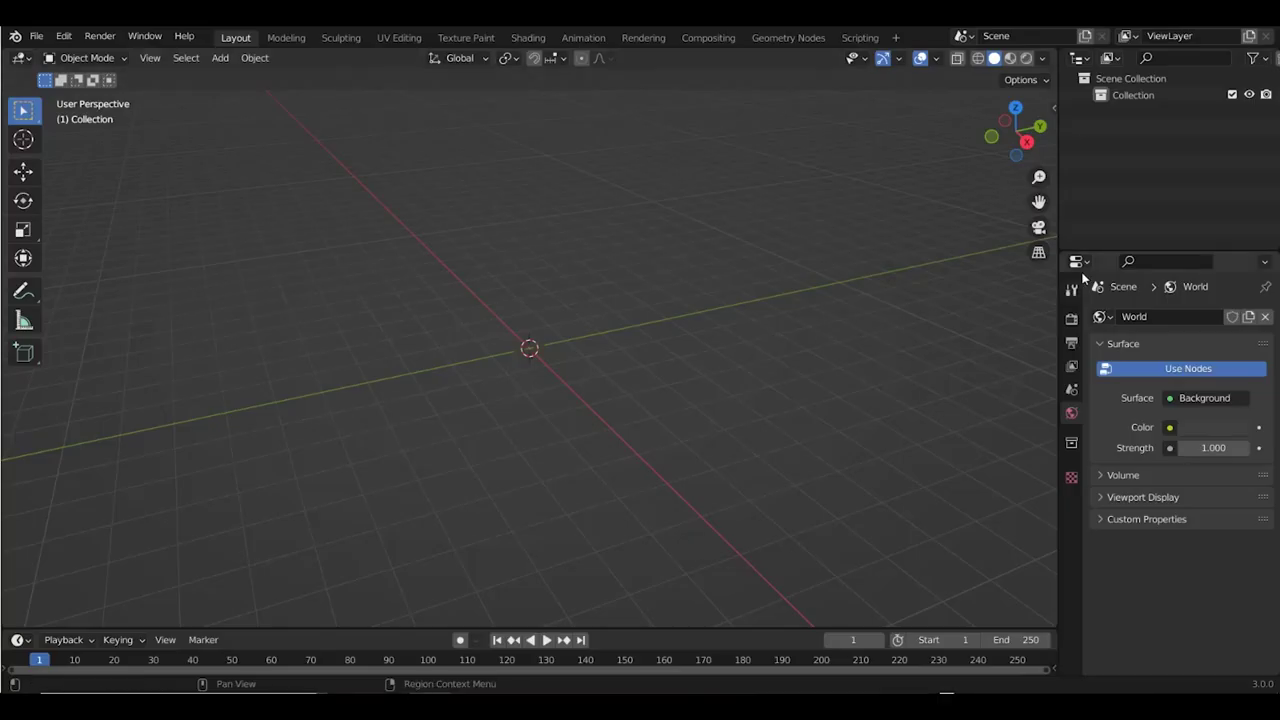
{"action": "left_click", "coordinate": [1168, 428]}
{"action": "left_click", "coordinate": [1040, 478]}
{"action": "left_click", "coordinate": [1212, 450]}
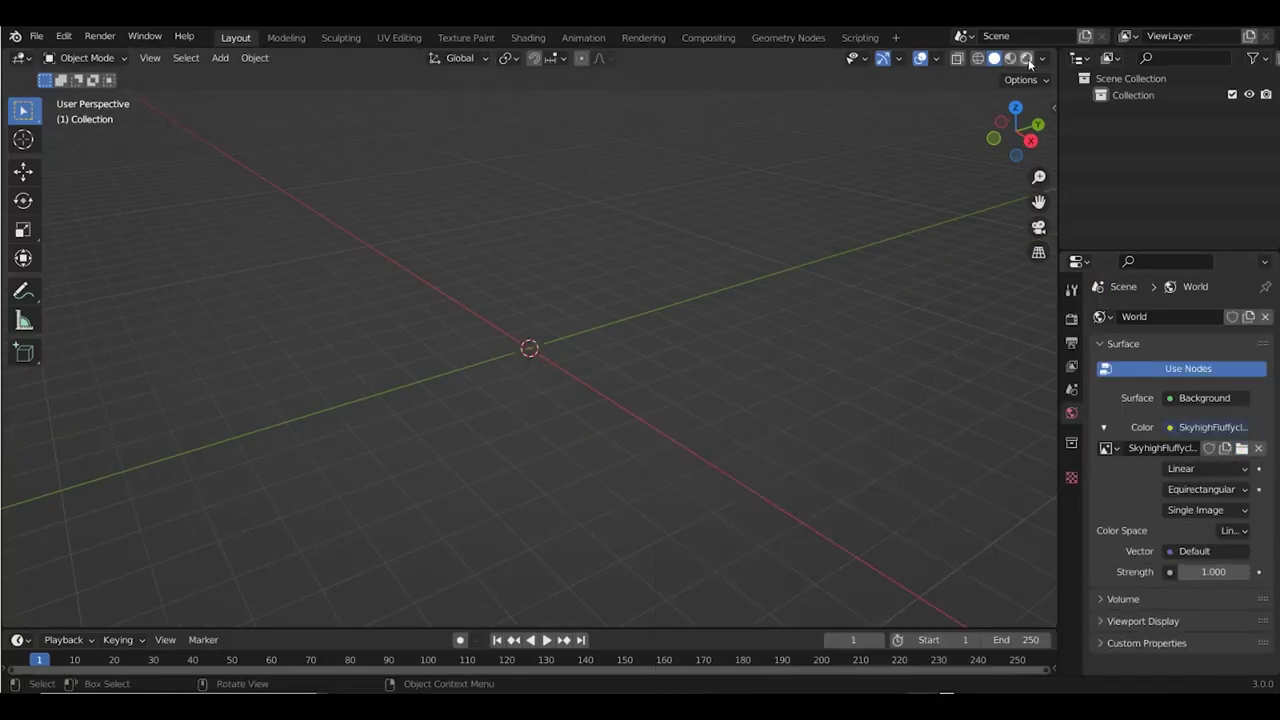
{"action": "key", "text": "z"}
{"action": "left_click", "coordinate": [717, 249]}
{"action": "middle_click_drag", "start_coordinate": [717, 249], "coordinate": [815, 270]}
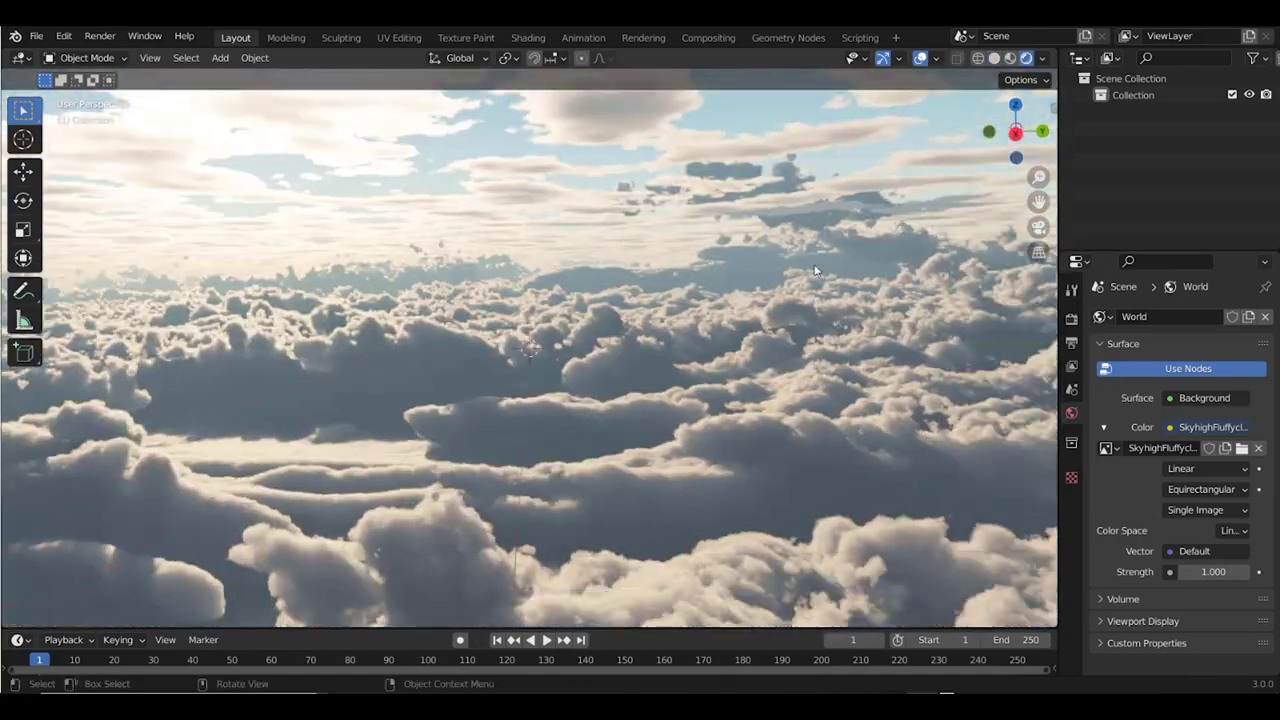
Try other sky images for the world, settling on the daytime cloud sky
{"action": "left_click", "coordinate": [1241, 448]}
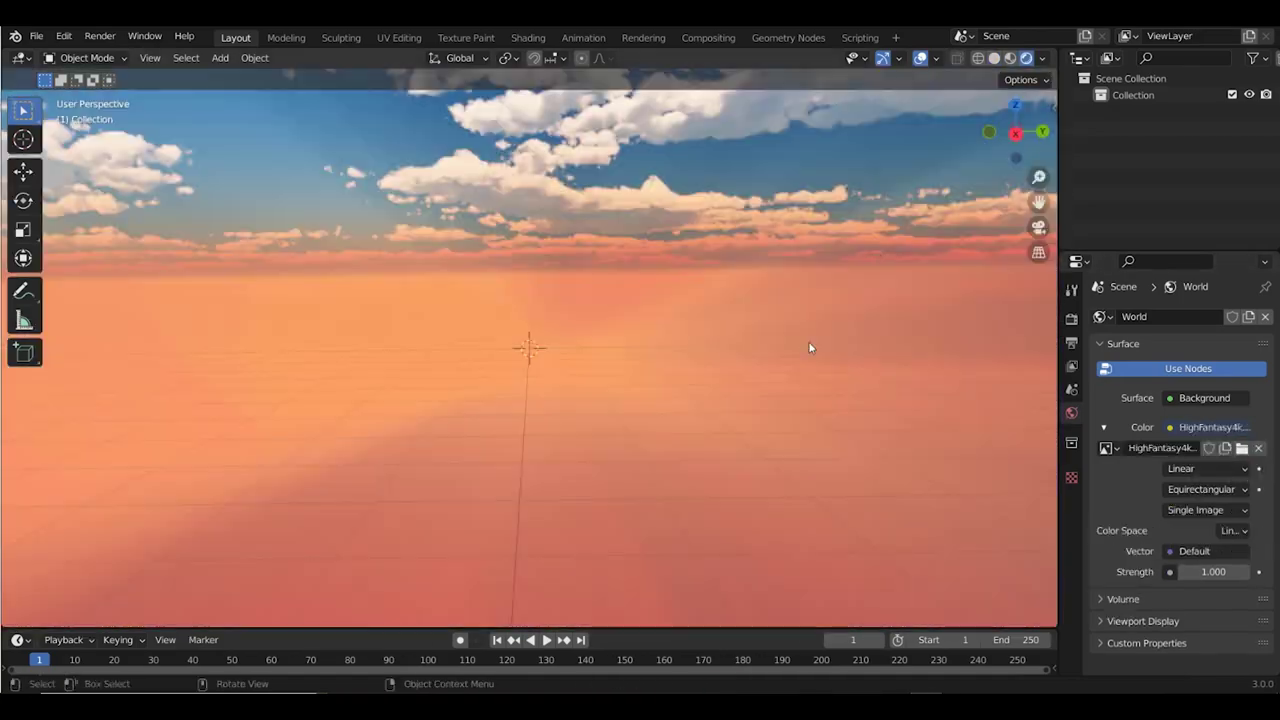
{"action": "middle_click_drag", "start_coordinate": [809, 349], "coordinate": [646, 306]}
{"action": "left_click", "coordinate": [1241, 448]}
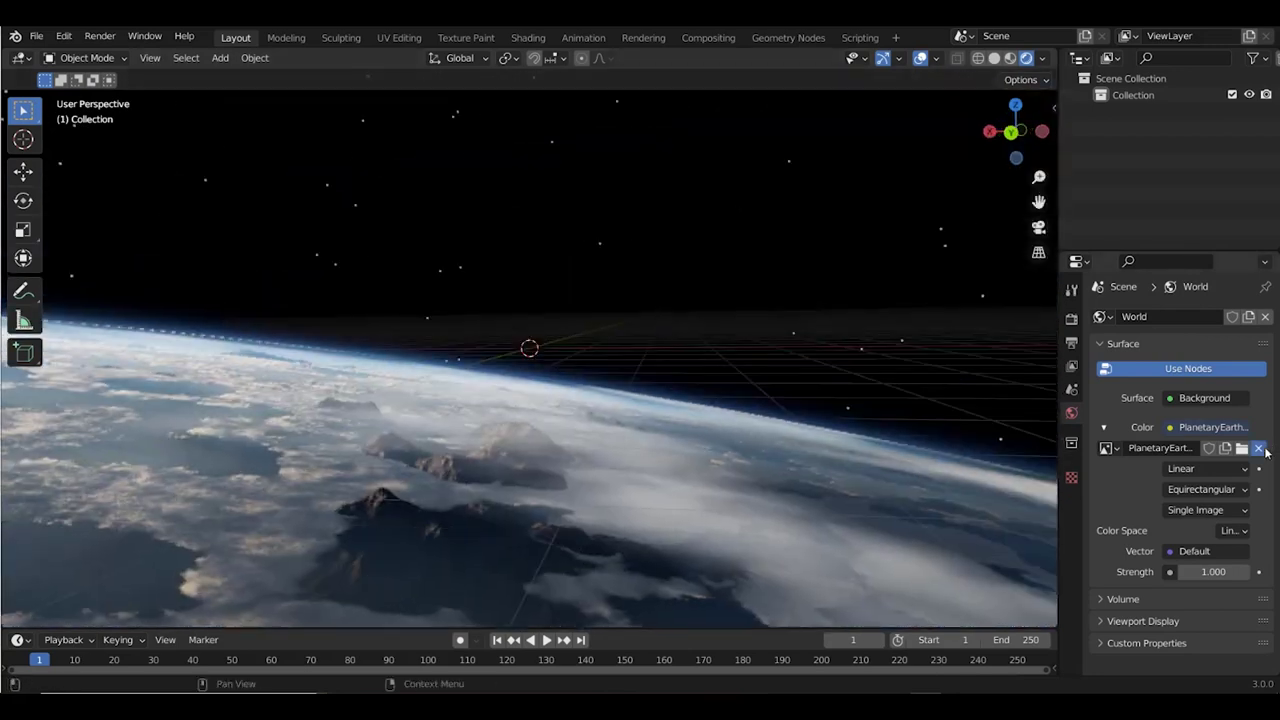
{"action": "left_click", "coordinate": [1241, 448]}
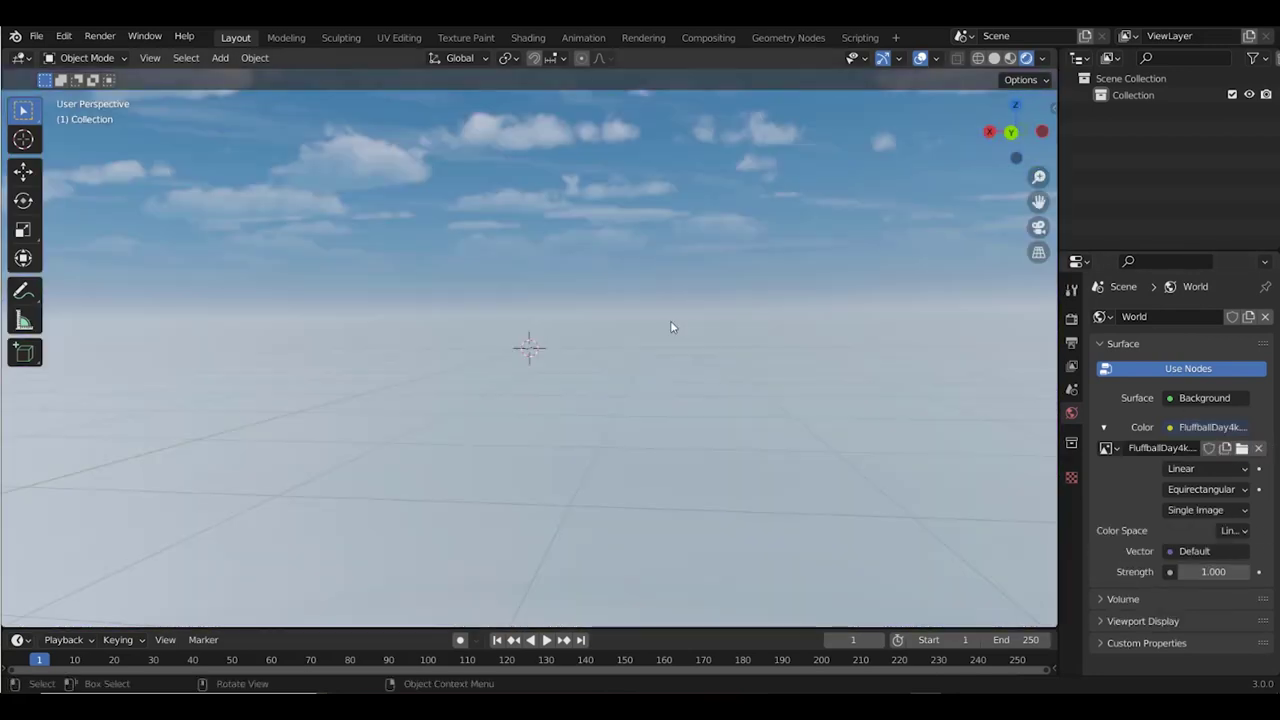
{"action": "middle_click_drag", "start_coordinate": [646, 329], "coordinate": [439, 287]}
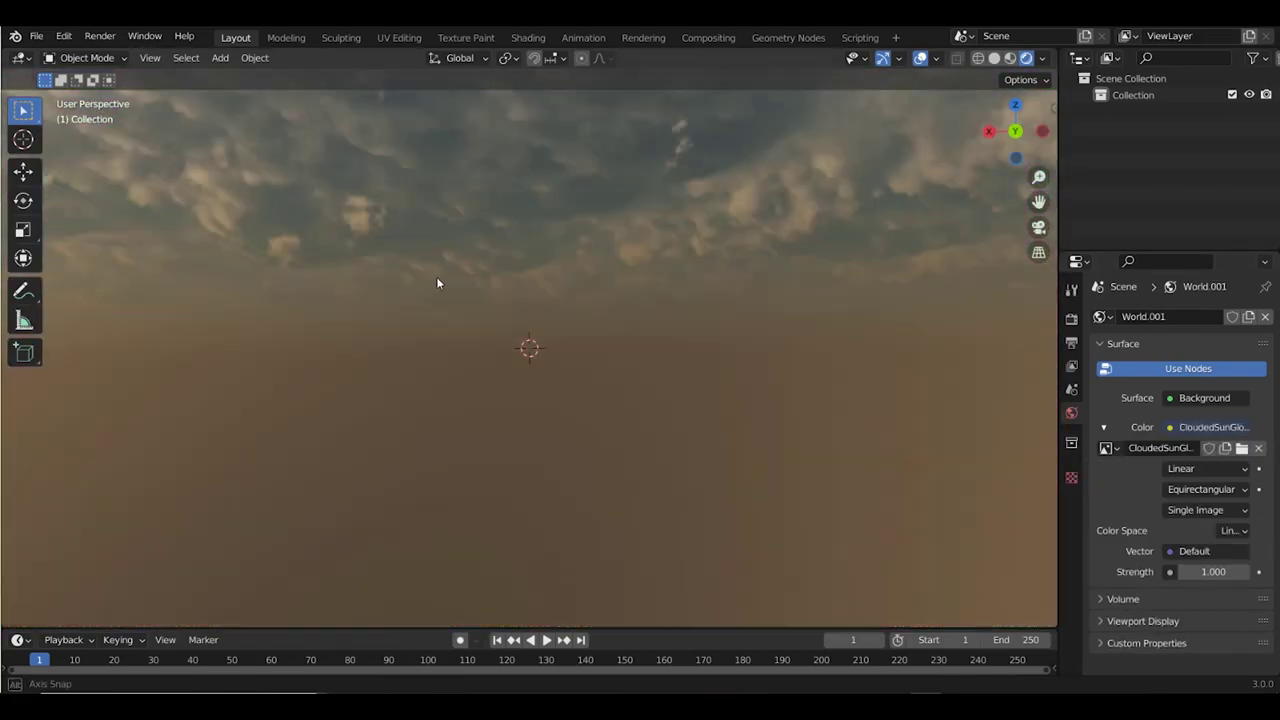
{"action": "mouse_move", "coordinate": [437, 280]}
{"action": "middle_mouse_down"}
{"action": "mouse_move", "coordinate": [508, 271]}
{"action": "mouse_move", "coordinate": [417, 266]}
{"action": "mouse_move", "coordinate": [417, 280]}
{"action": "middle_mouse_up"}
Add a camera and set its Lens Type to Panoramic
{"action": "key", "text": "shift+a"}
{"action": "left_click", "coordinate": [400, 517]}
{"action": "middle_click_drag", "start_coordinate": [400, 517], "coordinate": [800, 420]}
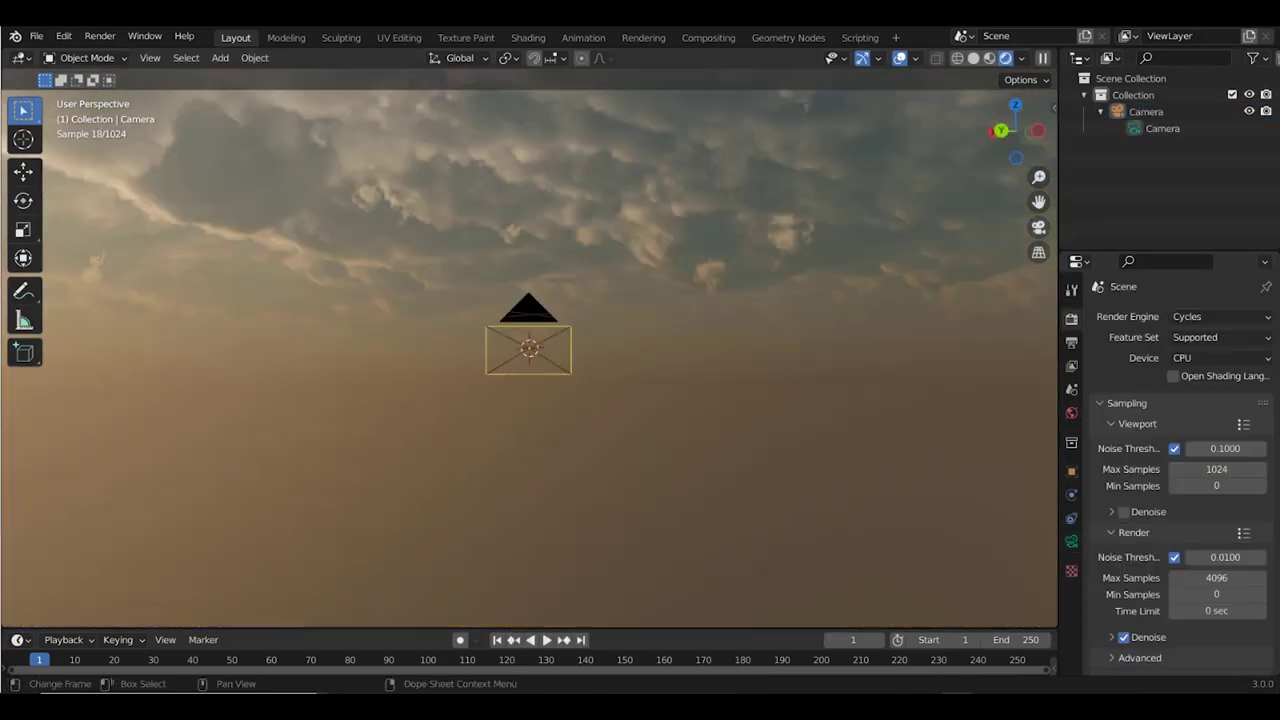
{"action": "left_click", "coordinate": [1071, 541]}
{"action": "left_click", "coordinate": [1200, 395]}
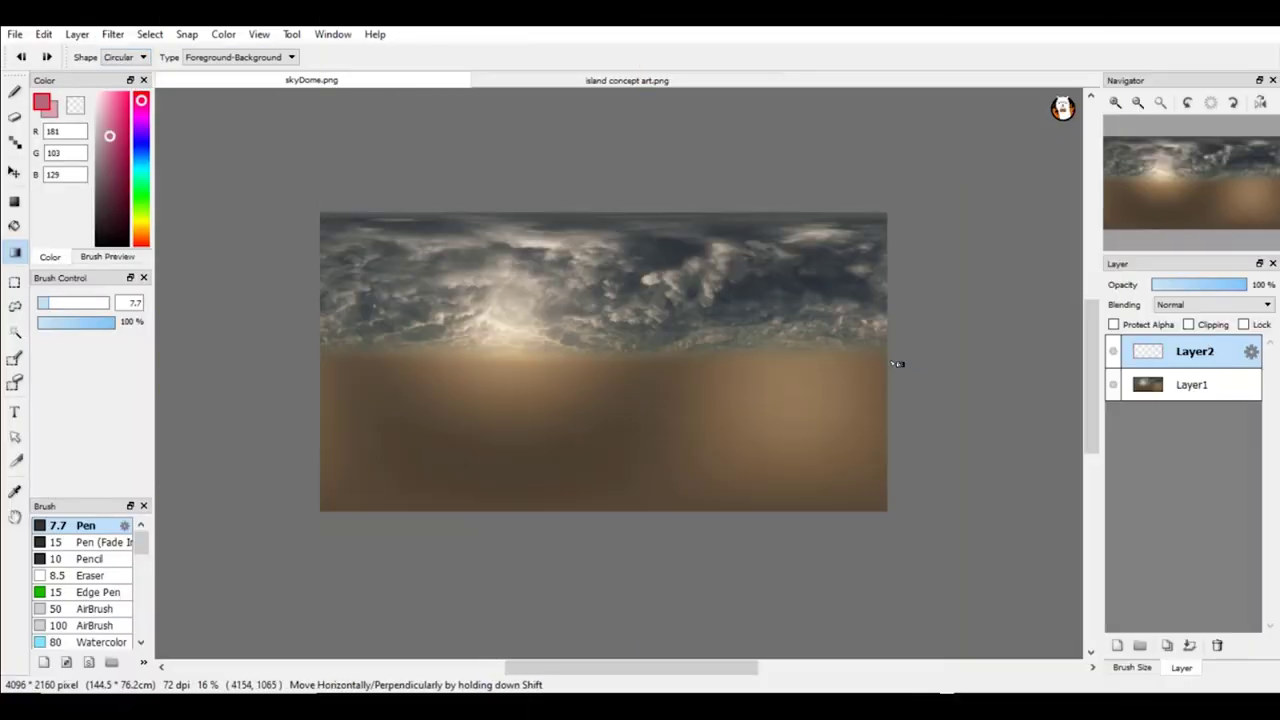
Paint a pink gradient layer over the sky at 40% opacity, then add a UV sphere in Blender
{"action": "left_click_drag", "start_coordinate": [894, 360], "coordinate": [606, 371]}
{"action": "mouse_move", "coordinate": [1200, 284]}
{"action": "left_mouse_down"}
{"action": "mouse_move", "coordinate": [1160, 284]}
{"action": "mouse_move", "coordinate": [1190, 284]}
{"action": "left_mouse_up"}
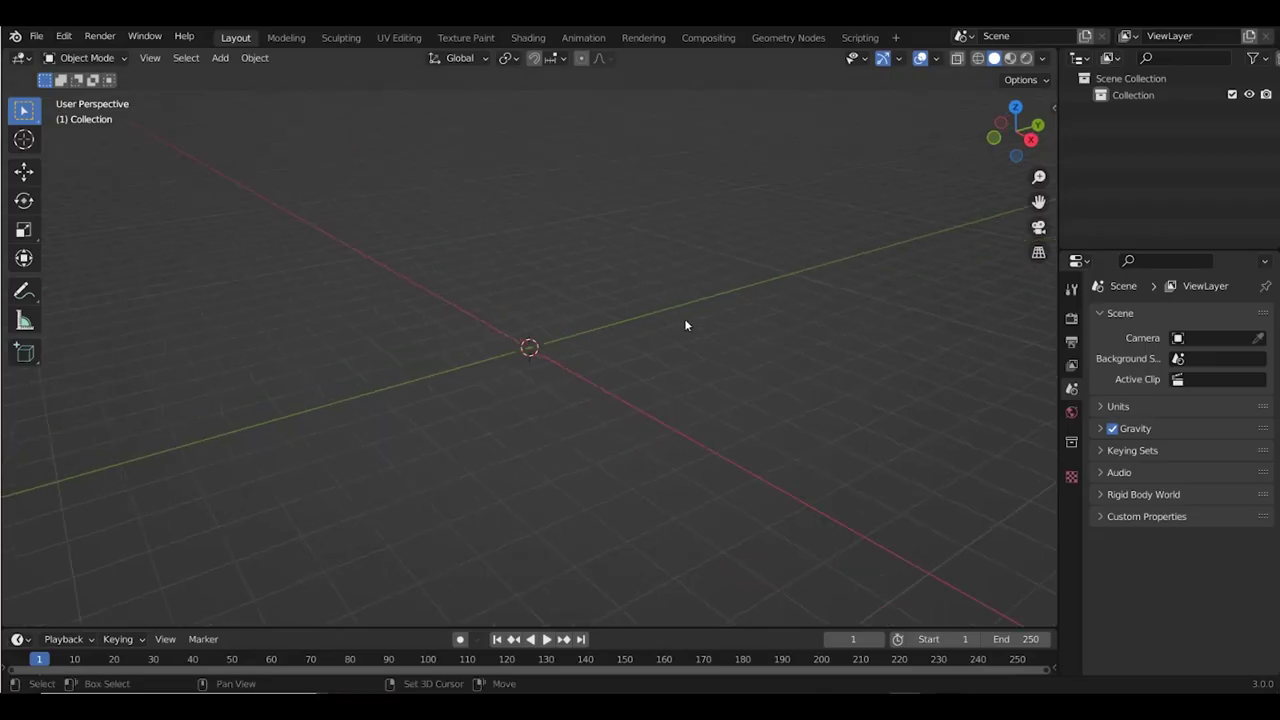
{"action": "key", "text": "shift+a"}
{"action": "mouse_move", "coordinate": [600, 74]}
{"action": "left_click", "coordinate": [758, 127]}
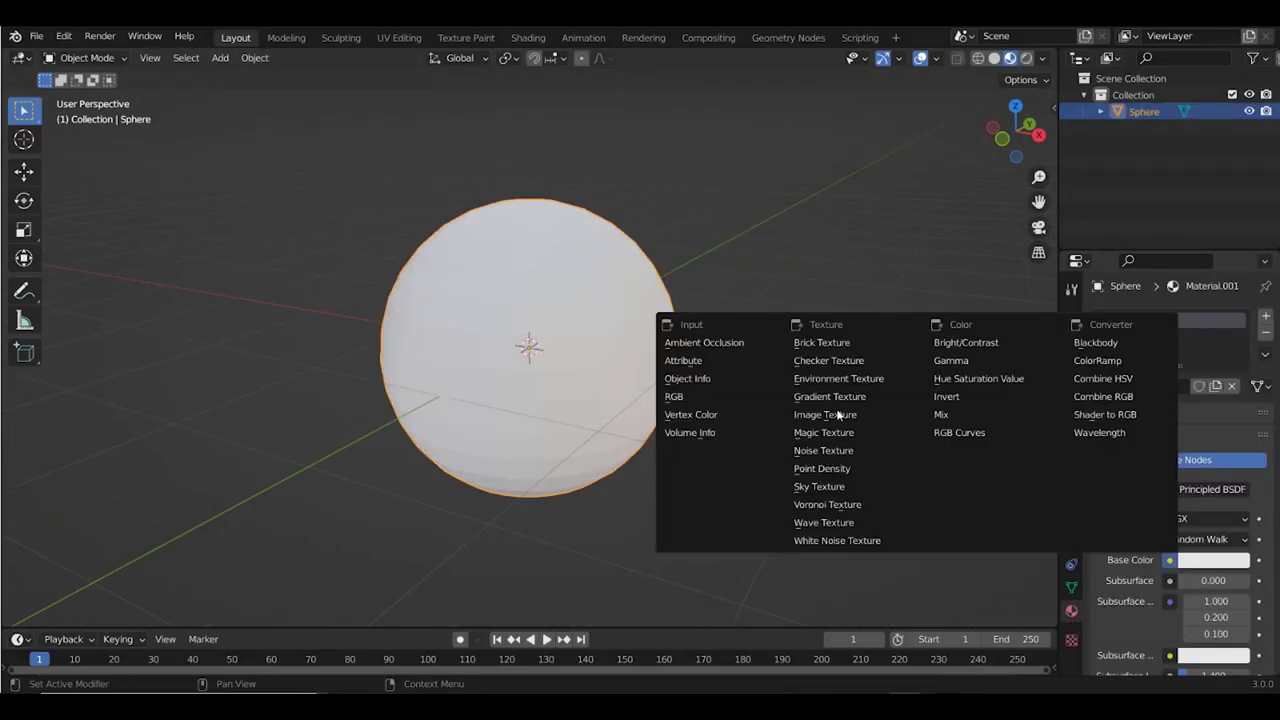
Give the sphere the skyDome_pink image material and flip its normals inward
{"action": "left_click", "coordinate": [855, 417]}
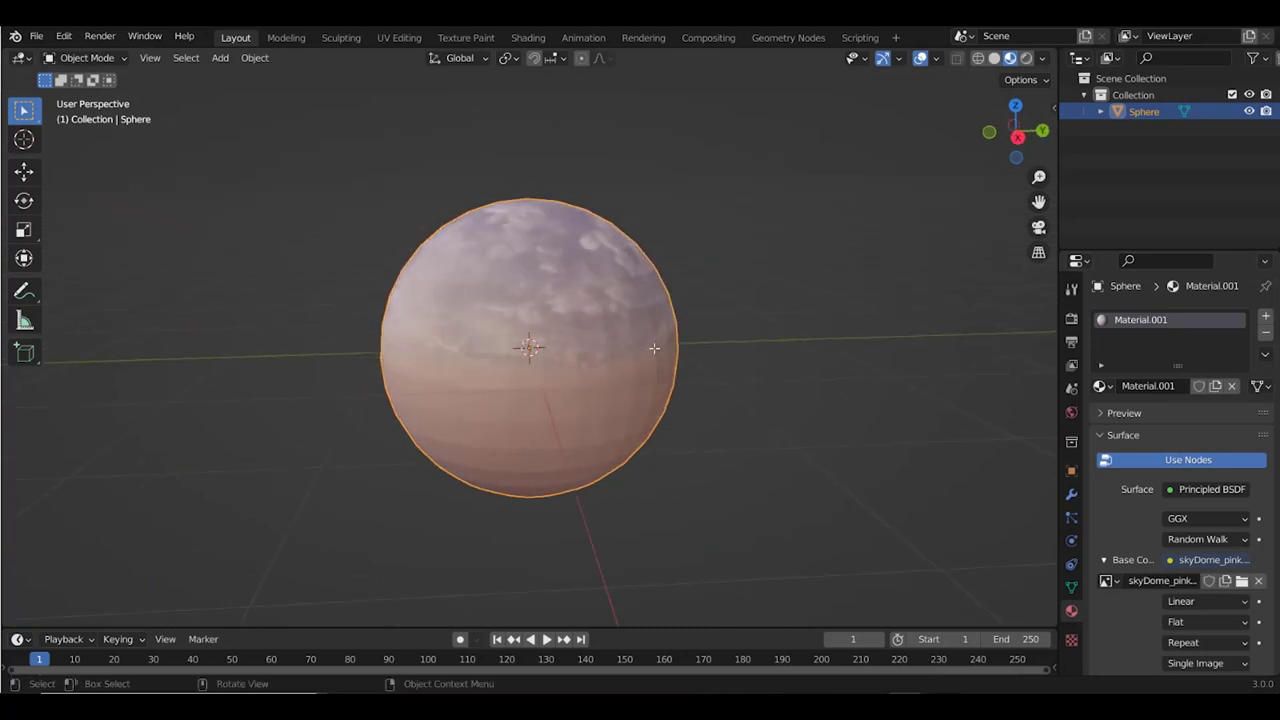
{"action": "key", "text": "Tab"}
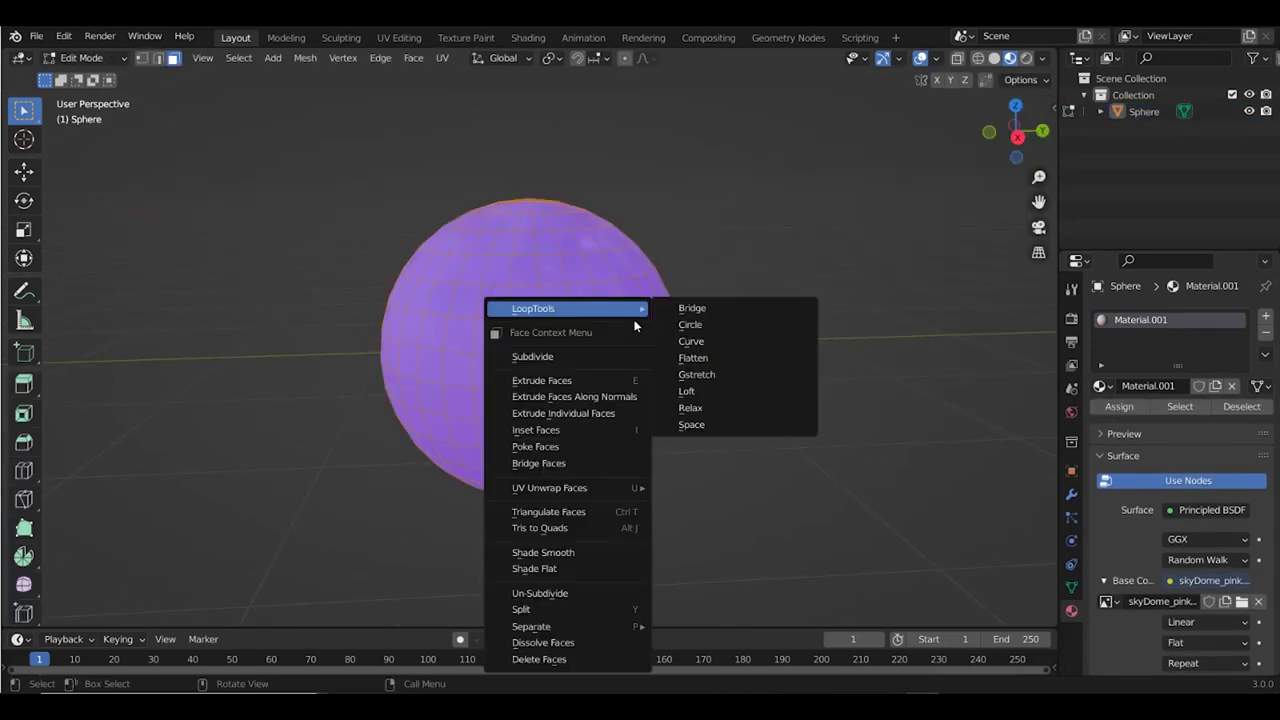
{"action": "key", "text": "alt+n"}
{"action": "left_click", "coordinate": [620, 316]}
{"action": "key", "text": "Tab"}
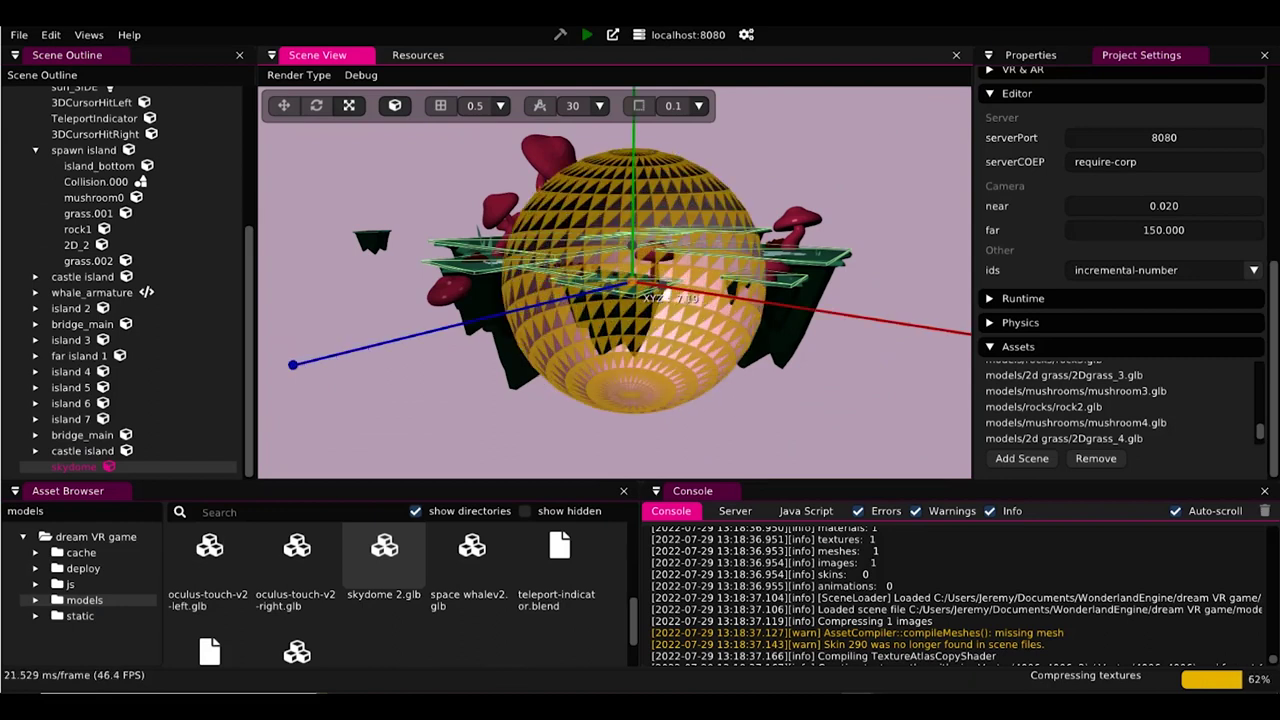
Scale the skydome to 150 on all axes and view the running preview with DevTools closed
{"action": "scroll", "coordinate": [651, 343], "scroll_direction": "down", "scroll_amount": 5}
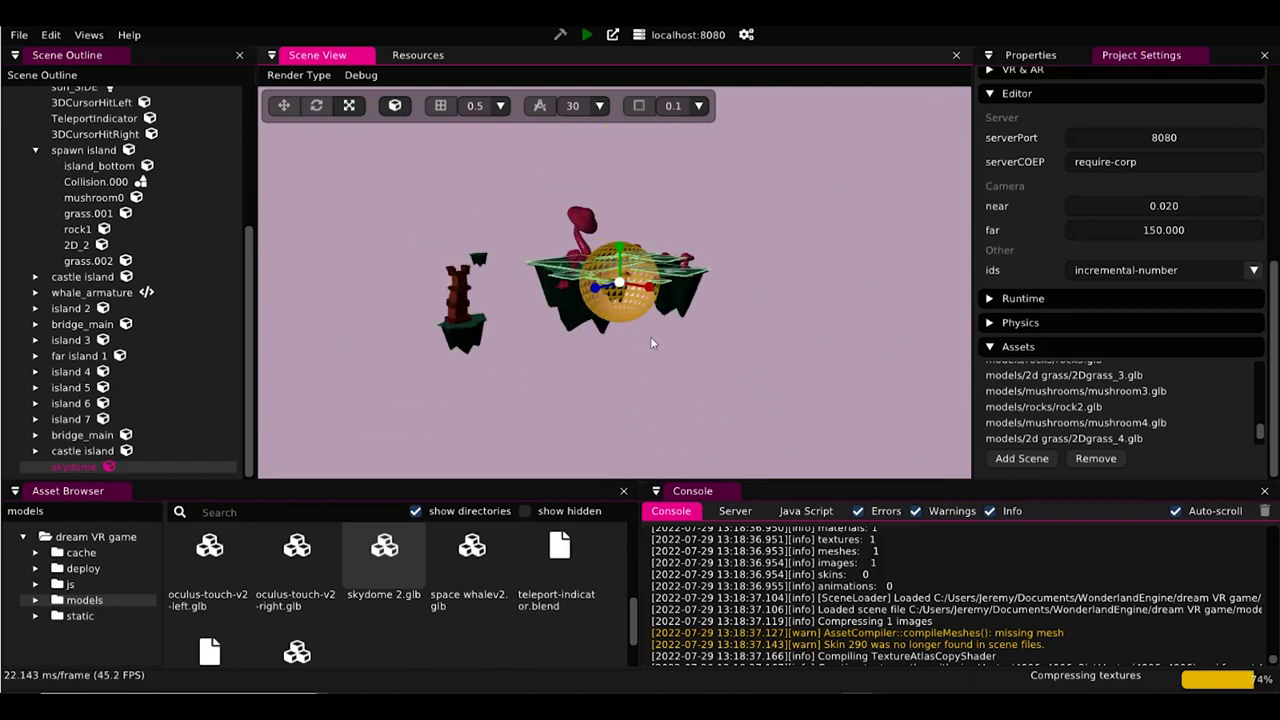
{"action": "type", "text": "150"}
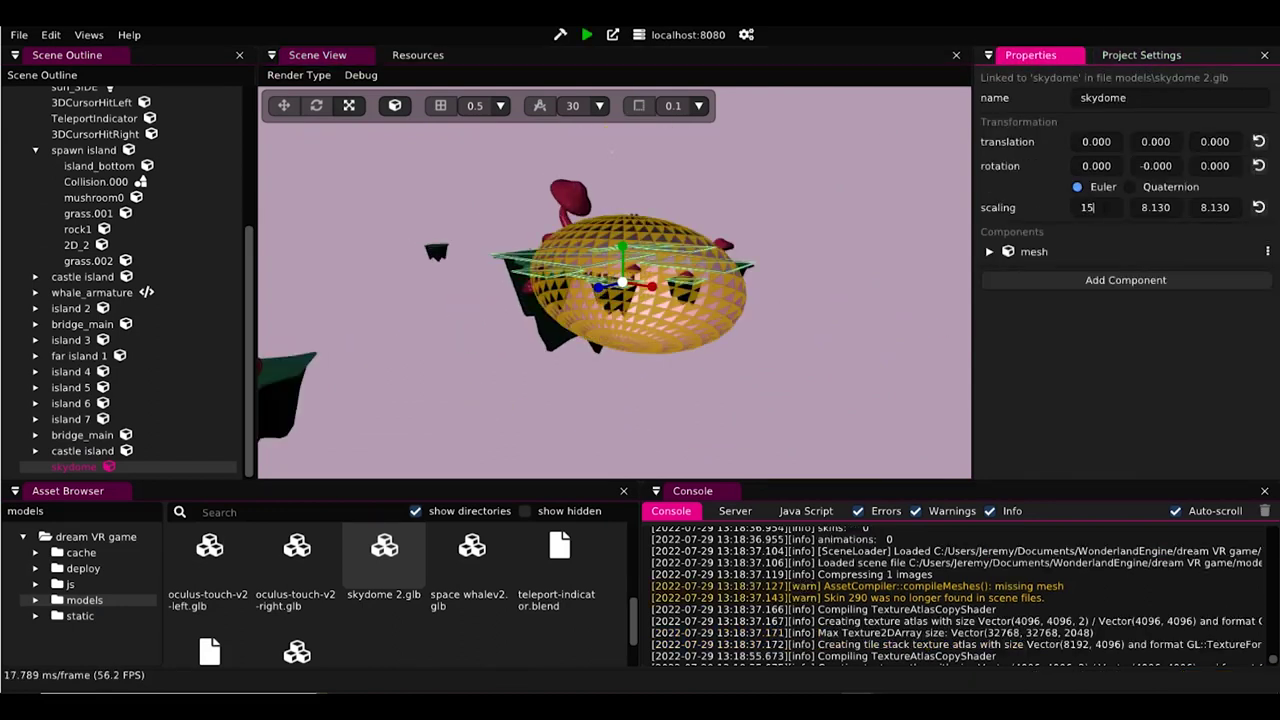
{"action": "key", "text": "Return"}
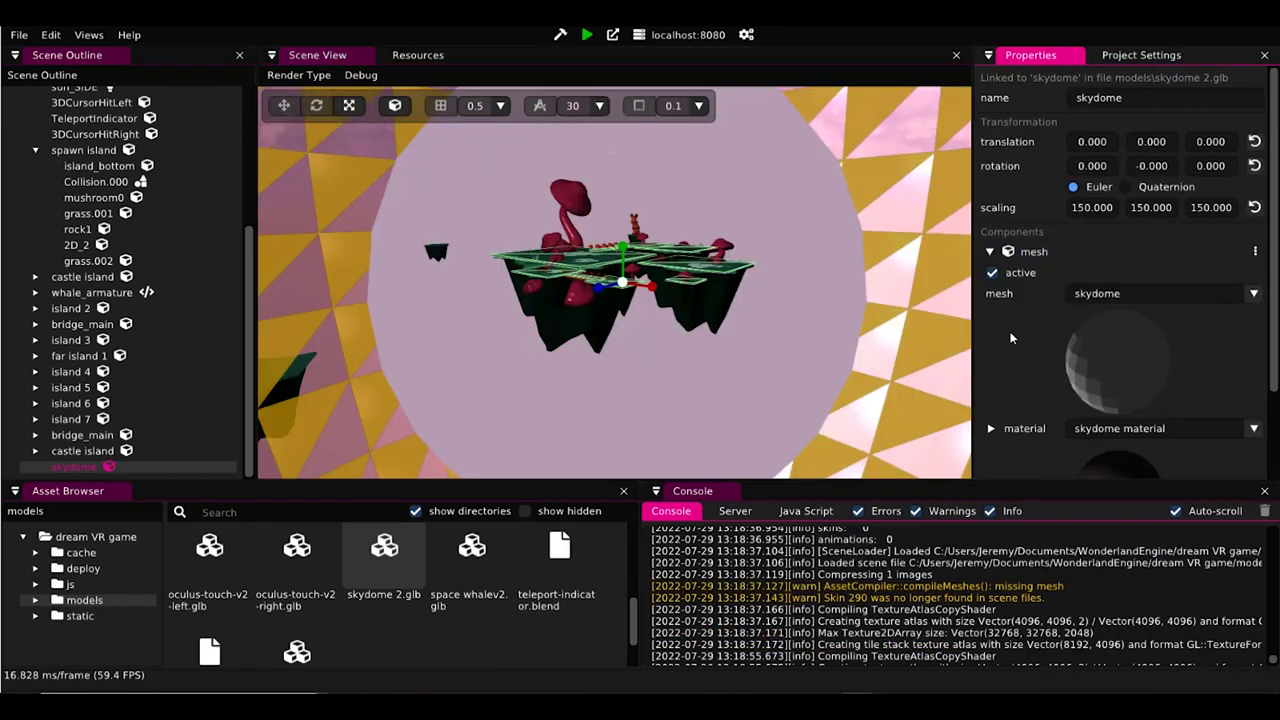
{"action": "scroll", "coordinate": [1010, 338], "scroll_direction": "down", "scroll_amount": 5}
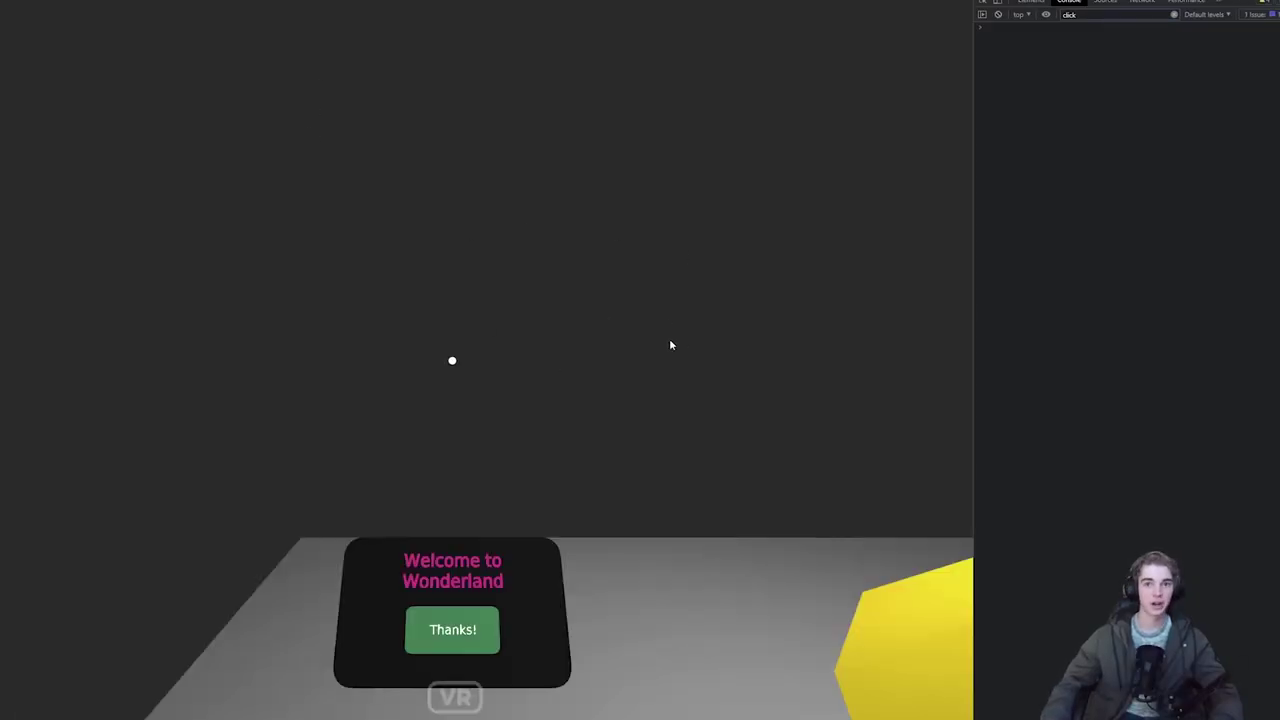
{"action": "key", "text": "F12"}
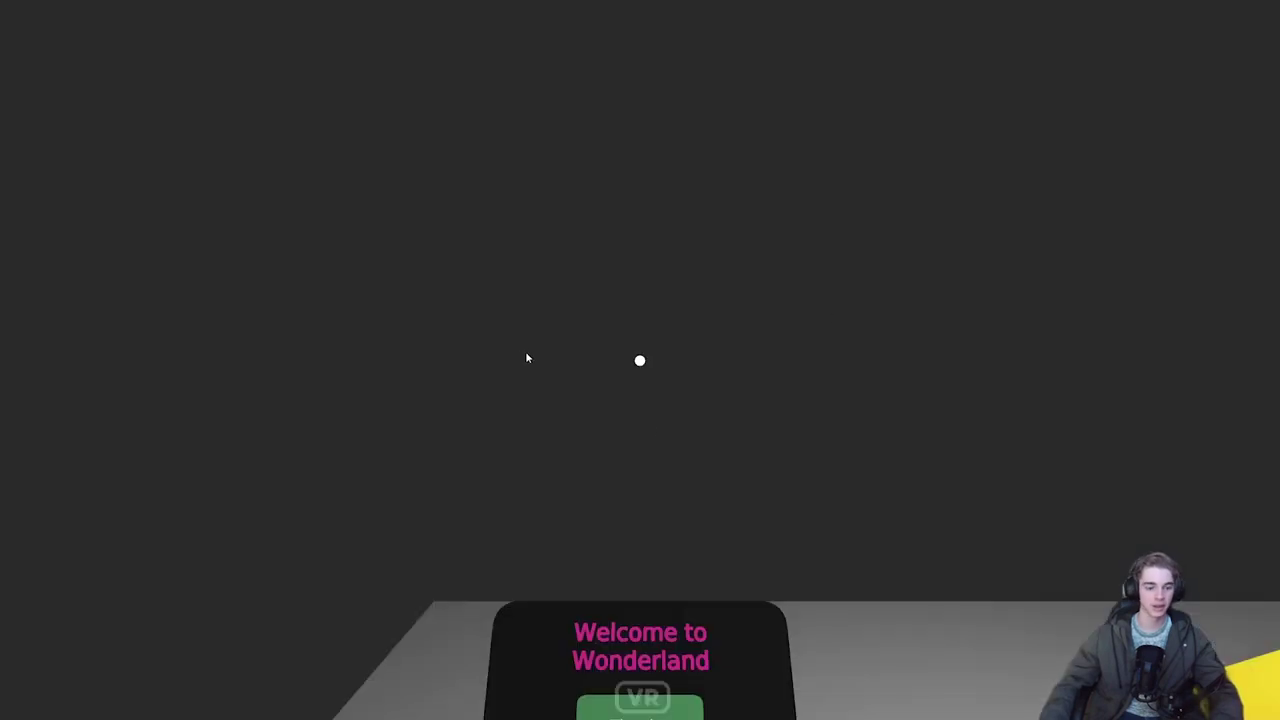
{"action": "left_click_drag", "start_coordinate": [772, 325], "coordinate": [773, 367]}
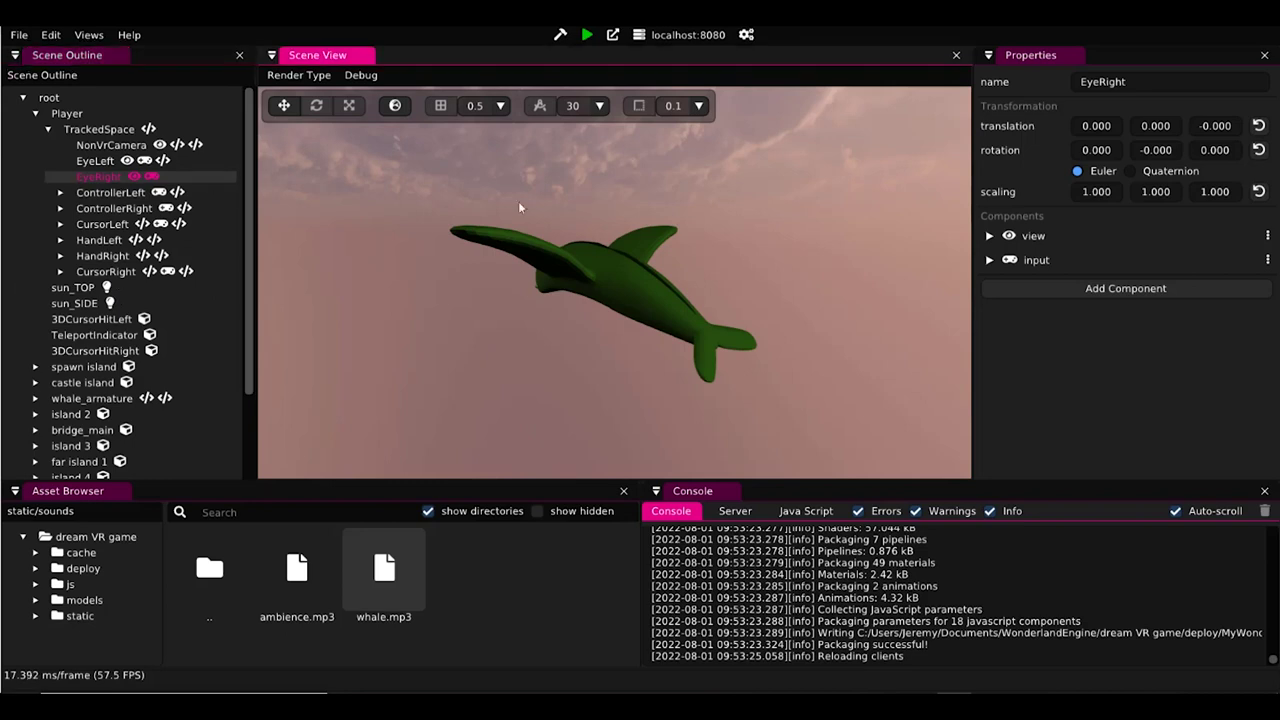
Add a howler-audio-source component to EyeRight
{"action": "left_click", "coordinate": [607, 267]}
{"action": "scroll", "coordinate": [607, 267], "scroll_direction": "up", "scroll_amount": 5}
{"action": "scroll", "coordinate": [607, 267], "scroll_direction": "up", "scroll_amount": 3}
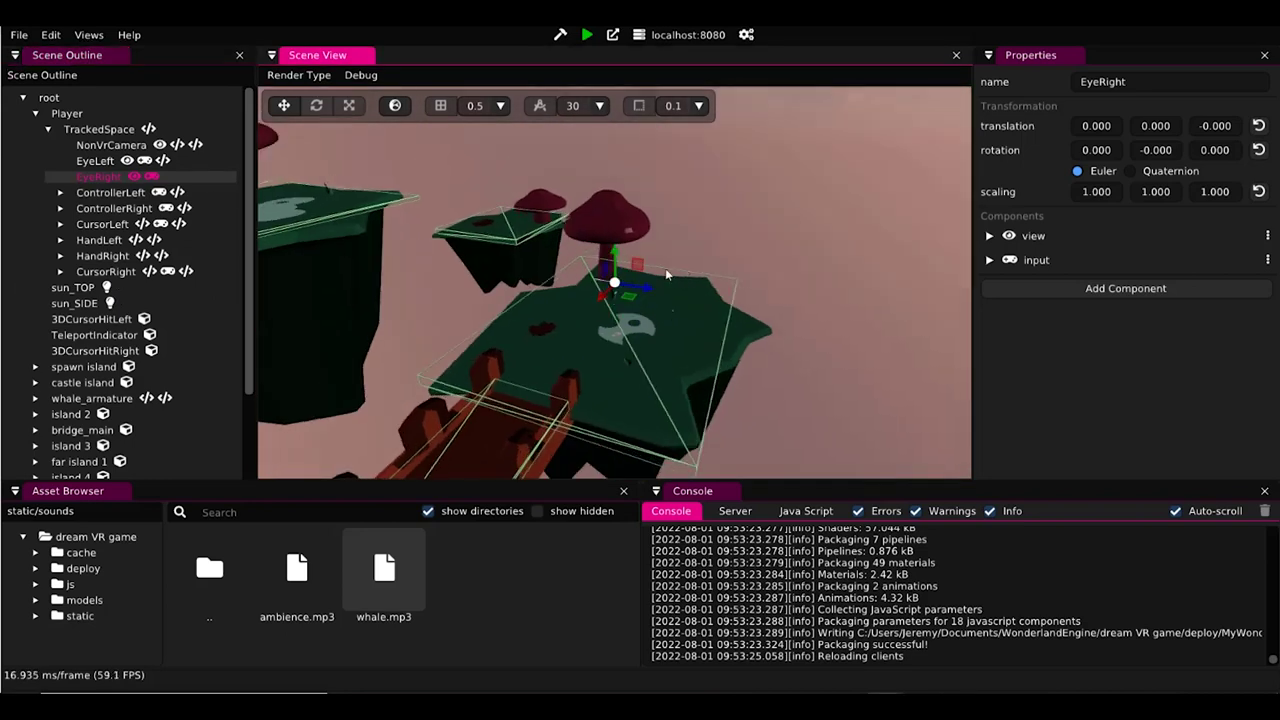
{"action": "left_click", "coordinate": [1068, 289]}
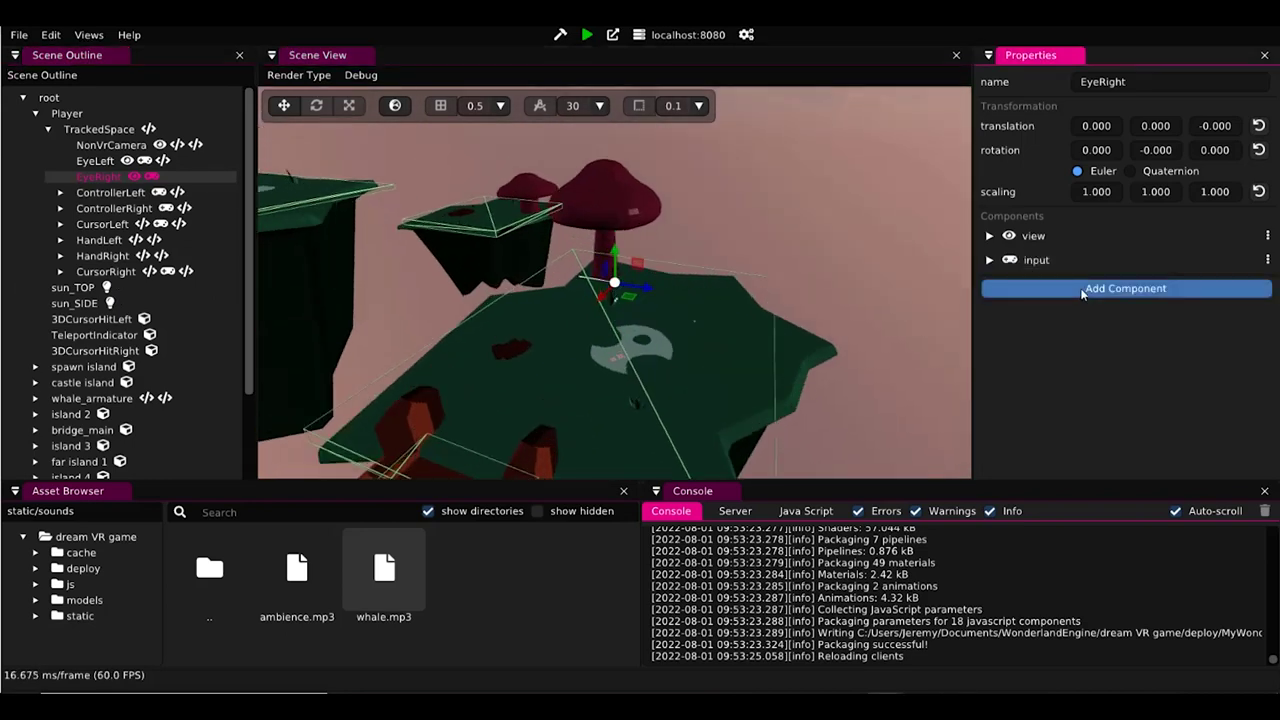
{"action": "left_click", "coordinate": [1081, 289]}
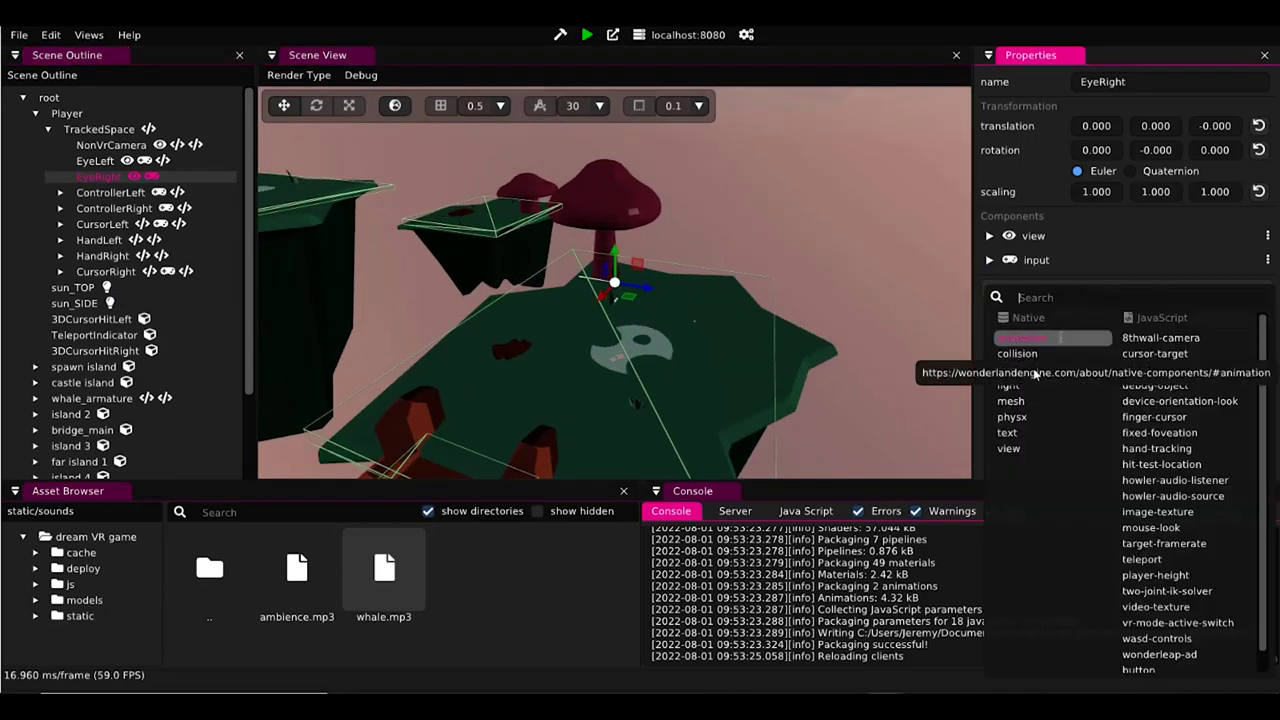
{"action": "left_click", "coordinate": [1171, 497]}
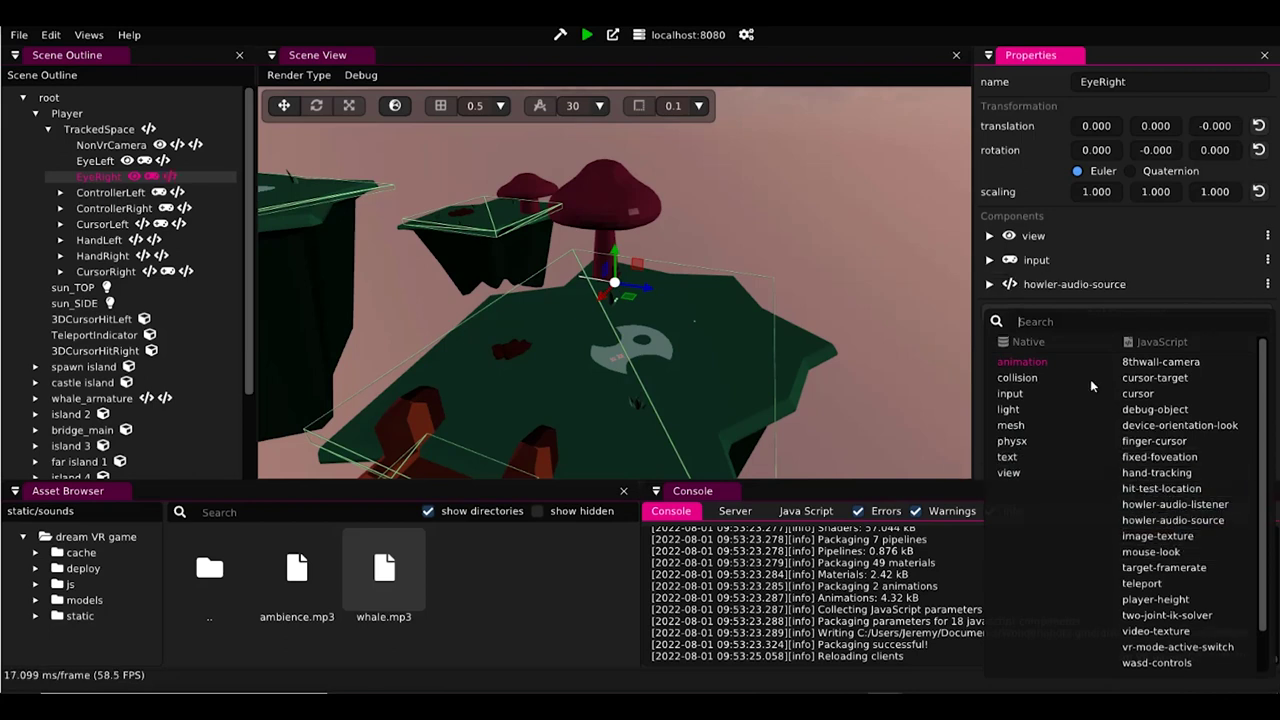
Set the audio source to play ambience.mp3 at volume 0.2
{"action": "left_click", "coordinate": [1028, 284]}
{"action": "left_click", "coordinate": [1032, 288]}
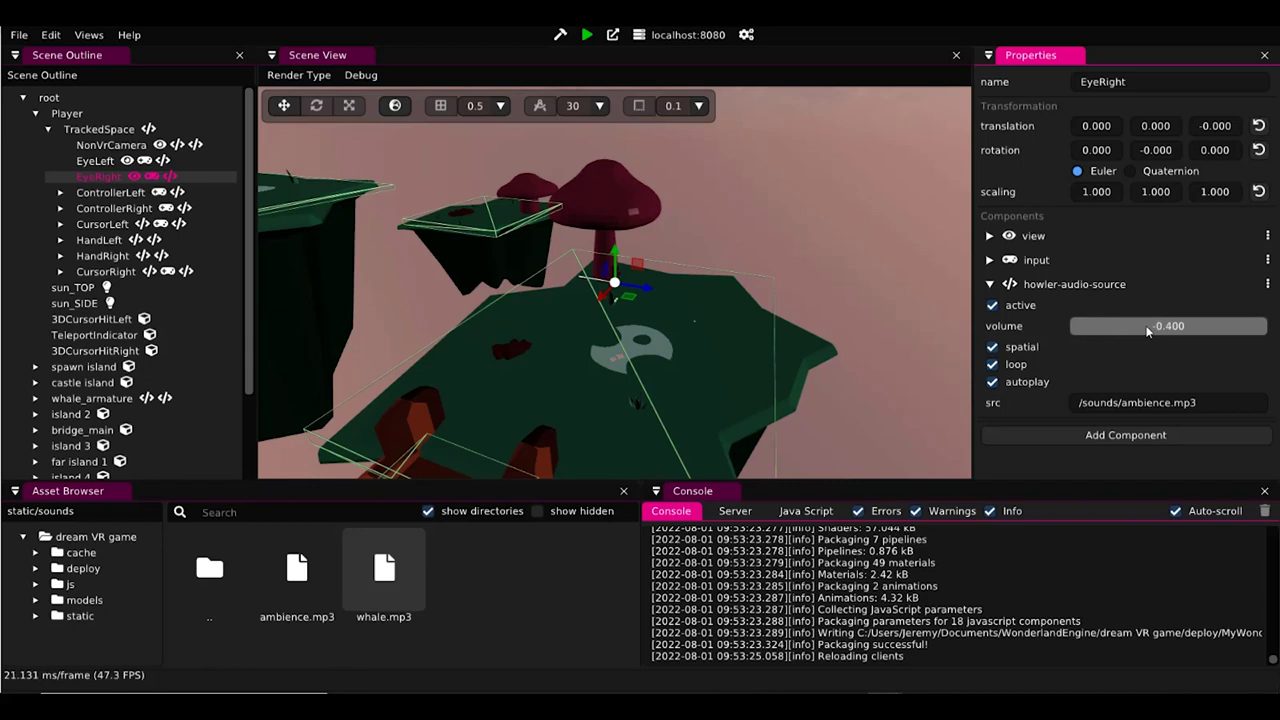
{"action": "type", "text": ".2"}
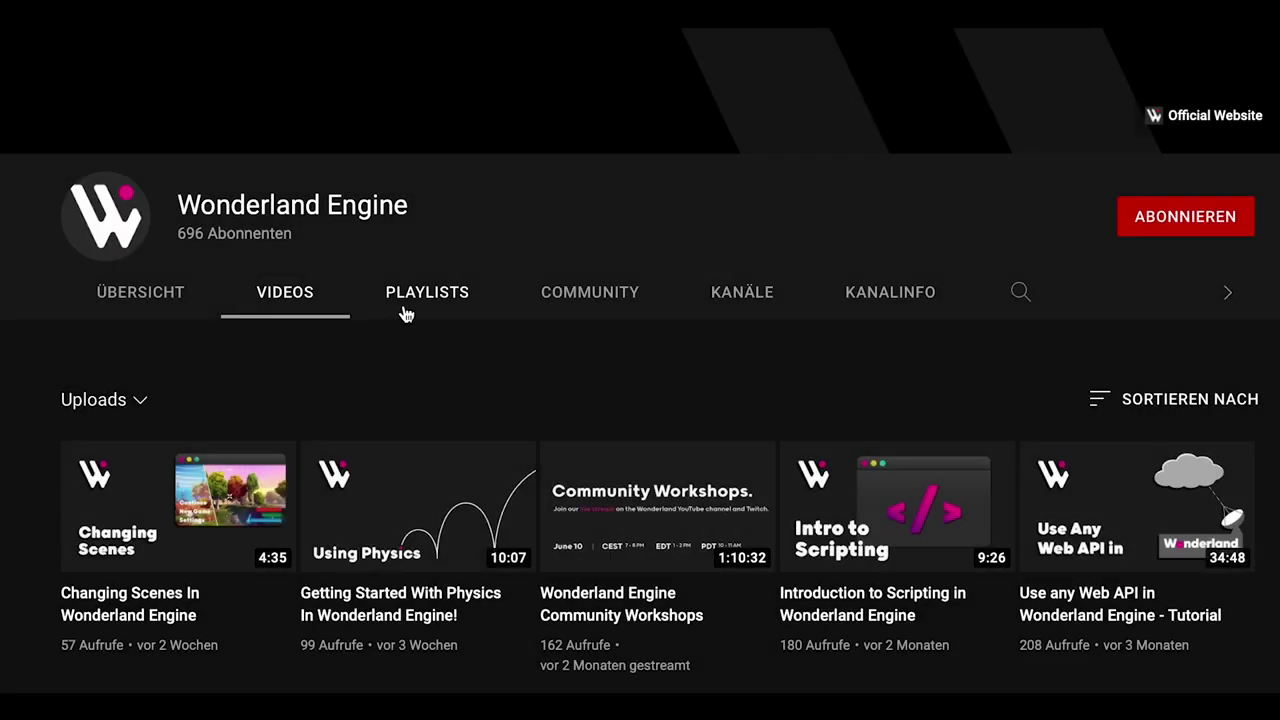
Play the WebXR climbing game tutorial playlist from the channel's Playlists
{"action": "left_click", "coordinate": [405, 314]}
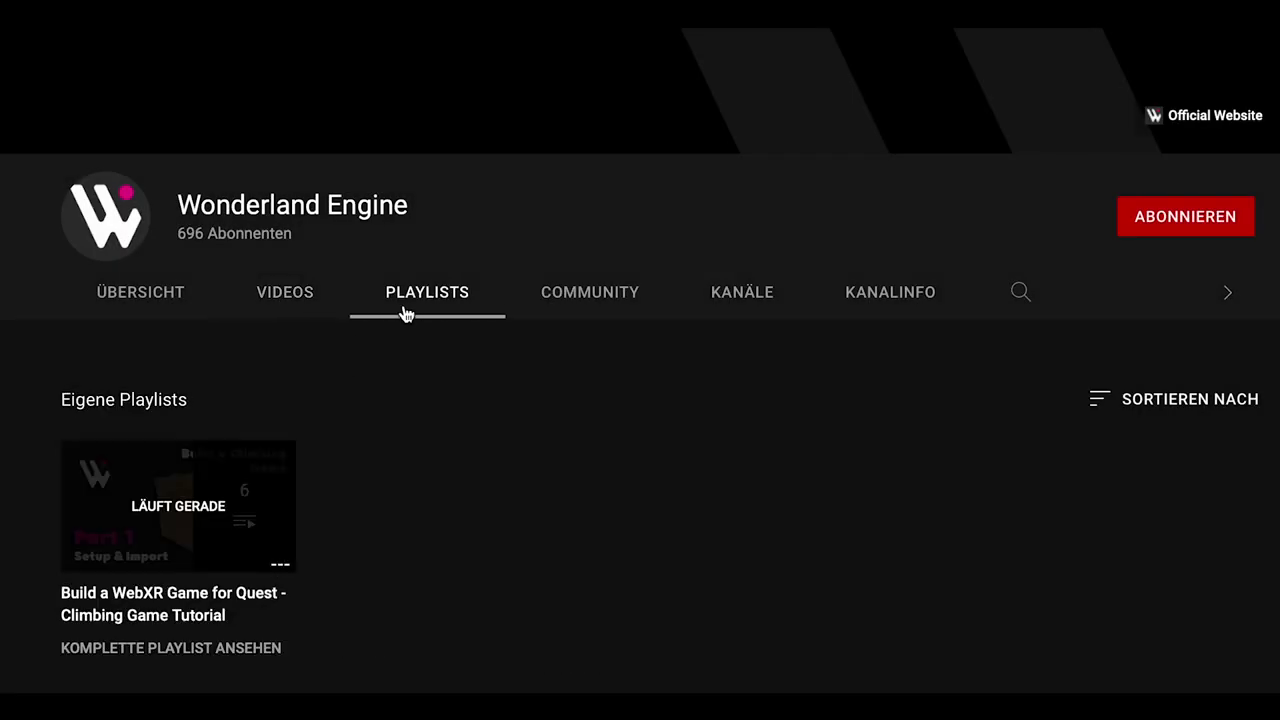
{"action": "left_click", "coordinate": [185, 577]}
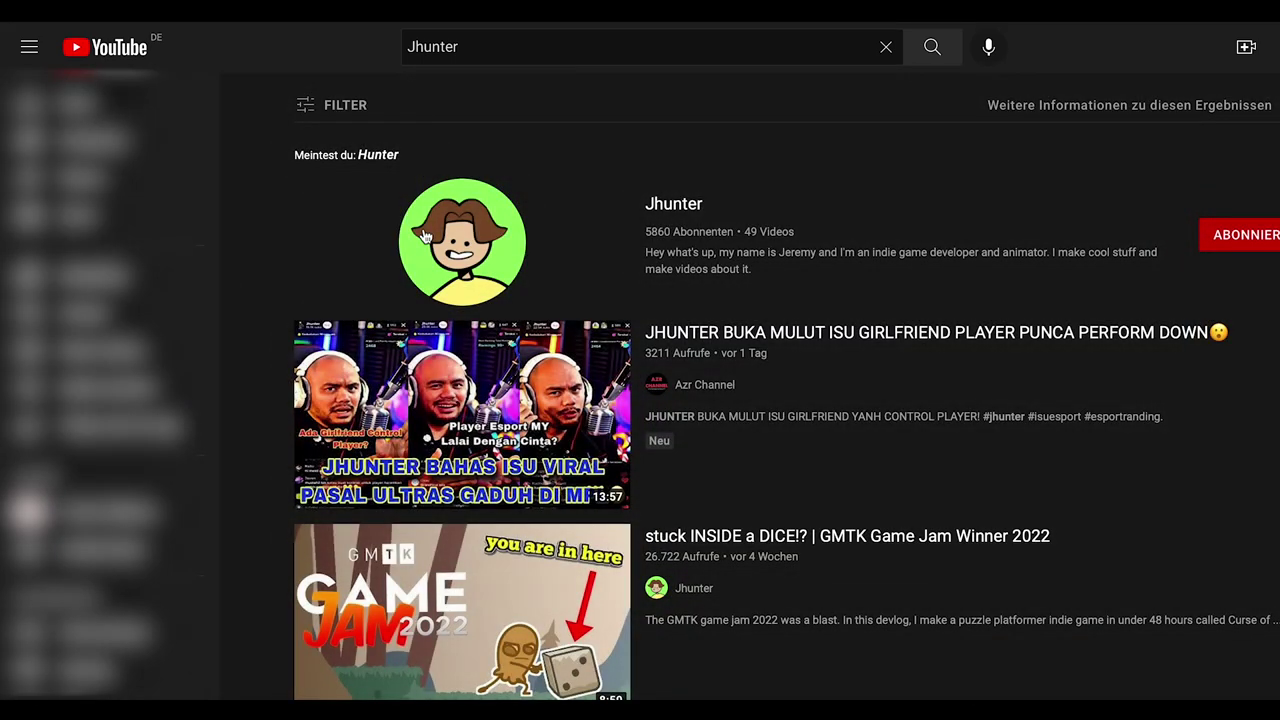
Open the game developer's channel and browse its Uploads and popular videos
{"action": "left_click", "coordinate": [425, 236]}
{"action": "scroll", "coordinate": [423, 232], "scroll_direction": "down", "scroll_amount": 4}
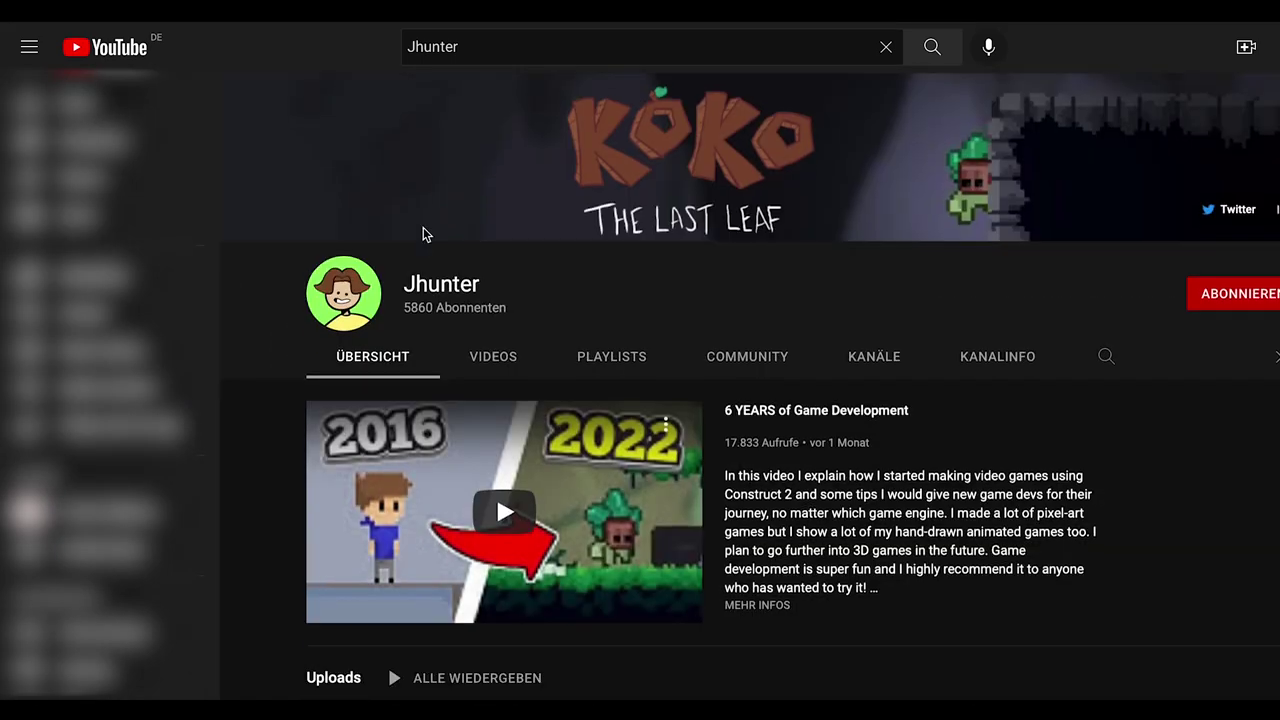
{"action": "scroll", "coordinate": [423, 230], "scroll_direction": "down", "scroll_amount": 5}
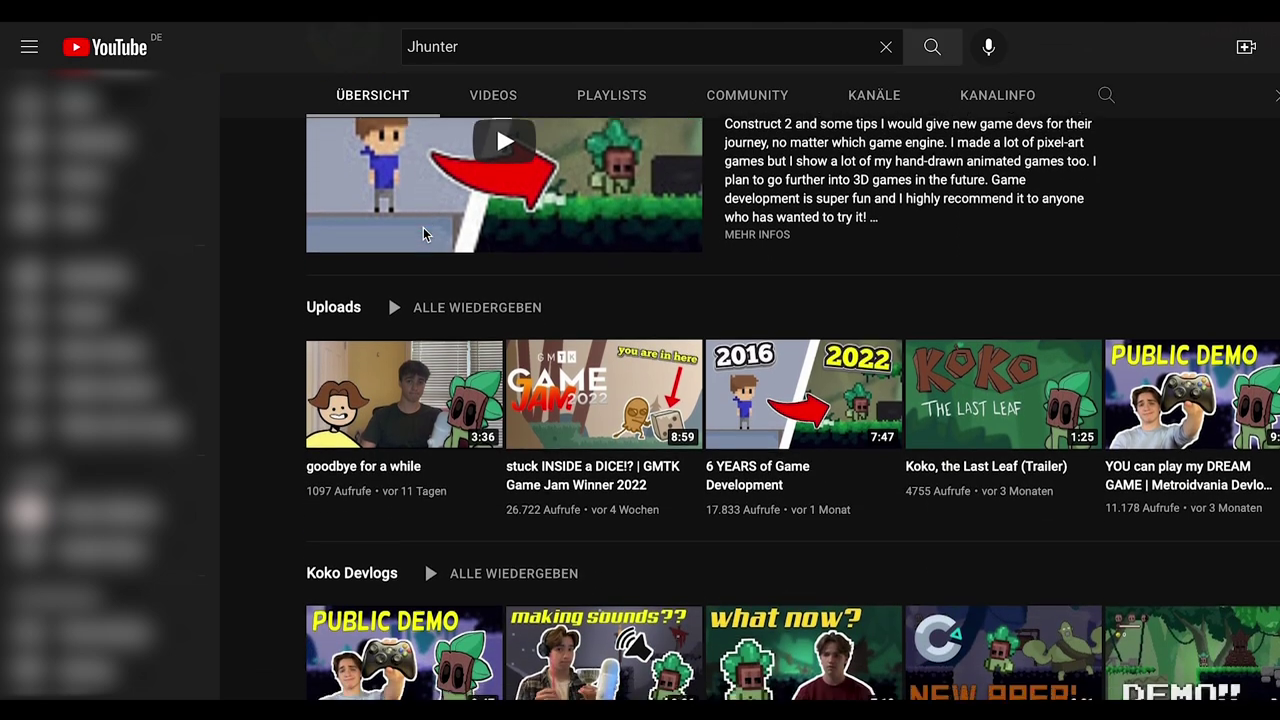
{"action": "scroll", "coordinate": [425, 233], "scroll_direction": "down", "scroll_amount": 4}
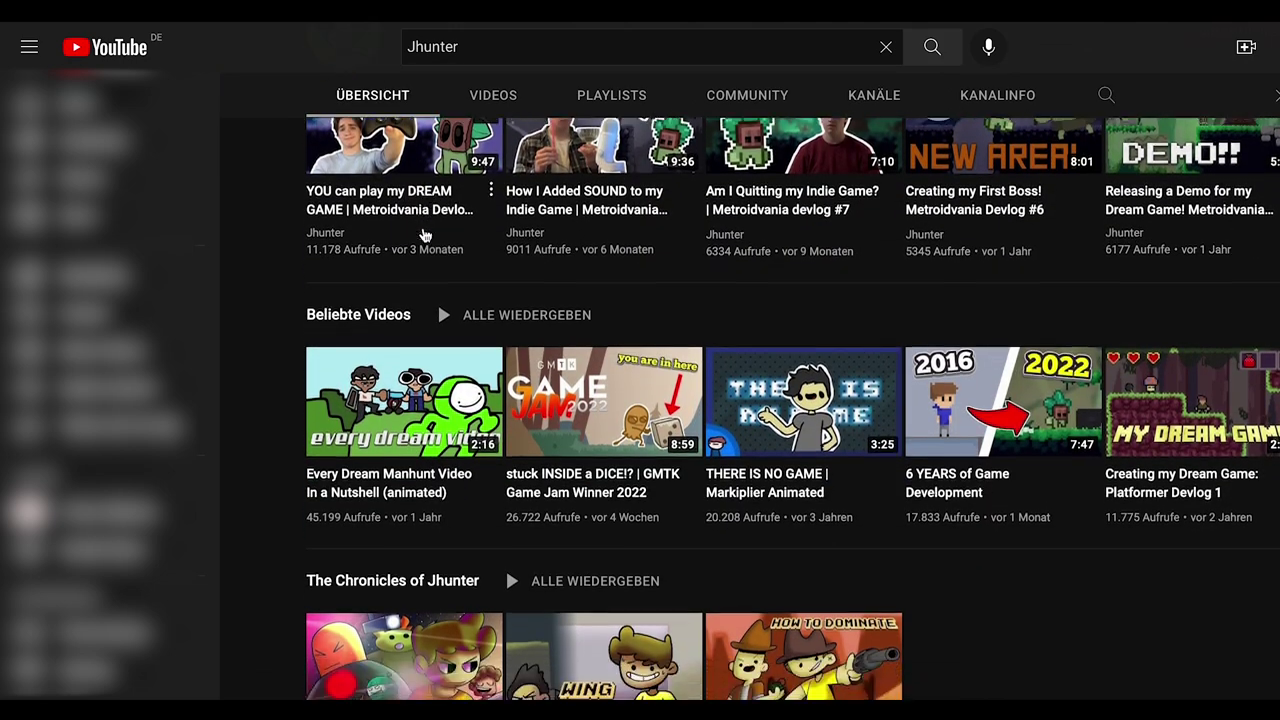